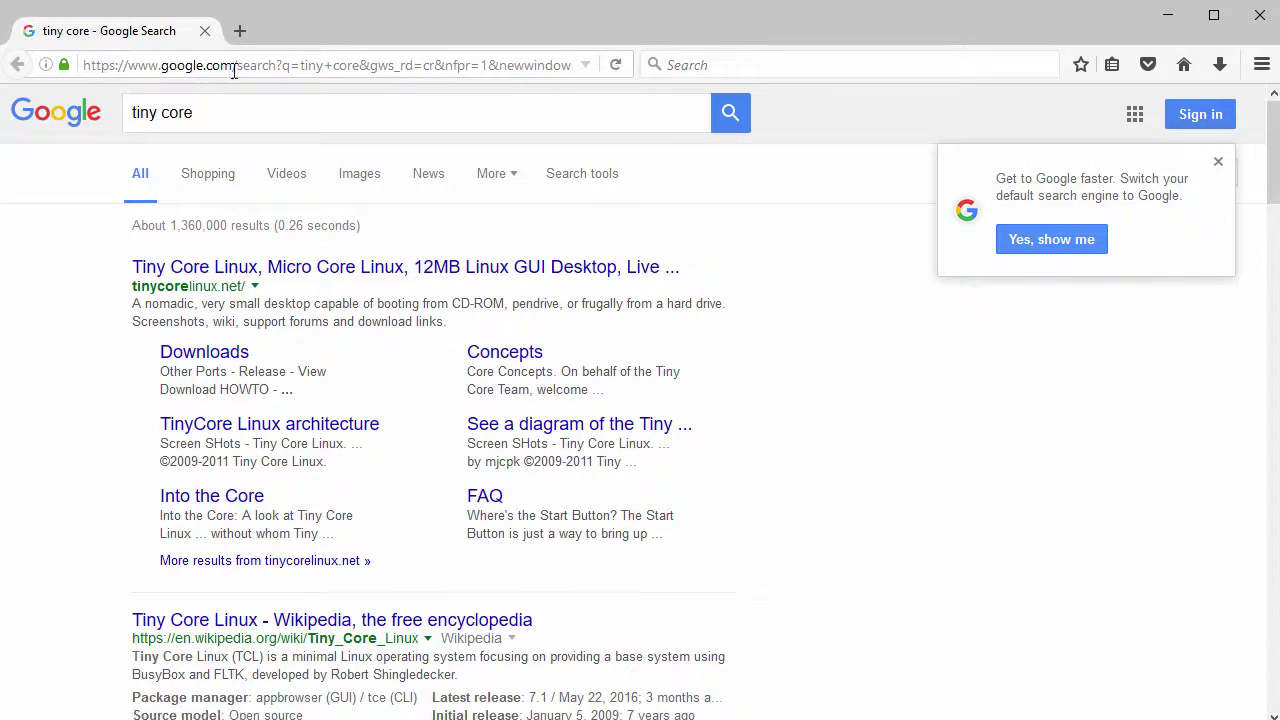
- Open the Tiny Core Linux website from the search results and go to its Downloads page
drag(127, 268, 371, 286)
click(343, 290)
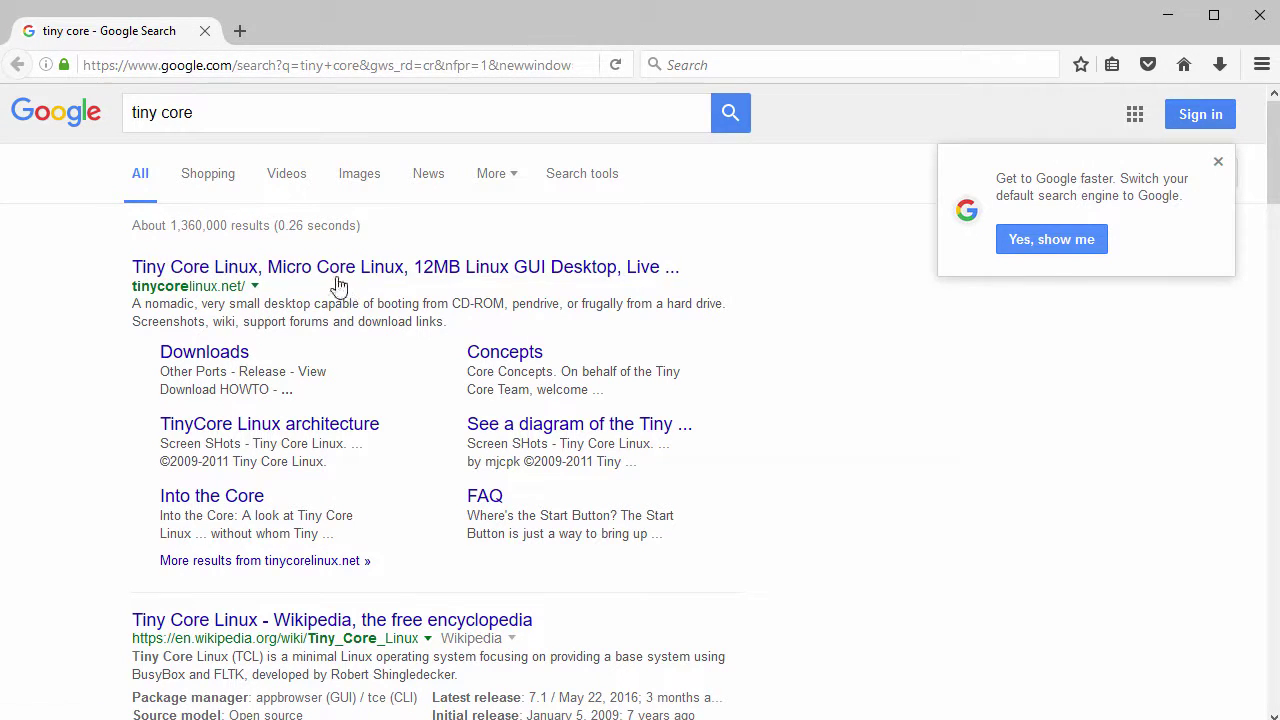
click(337, 270)
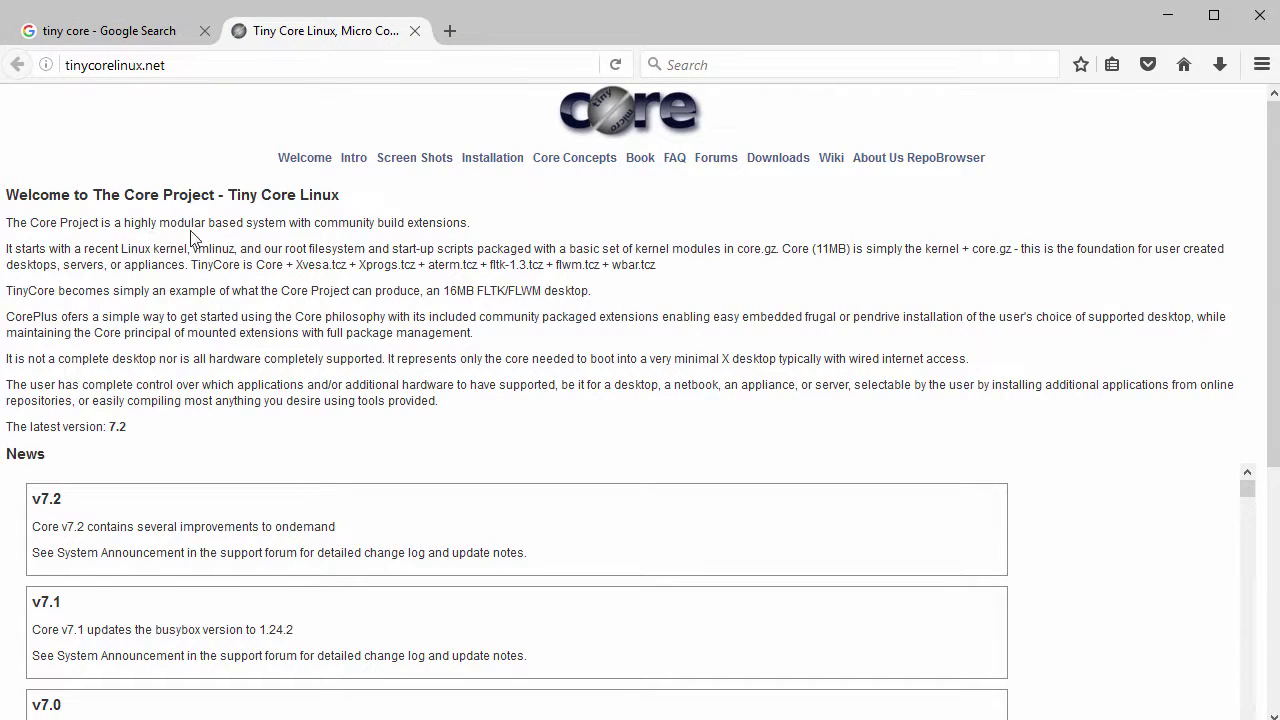
scroll(193, 240, down, 3)
scroll(193, 240, up, 3)
click(778, 158)
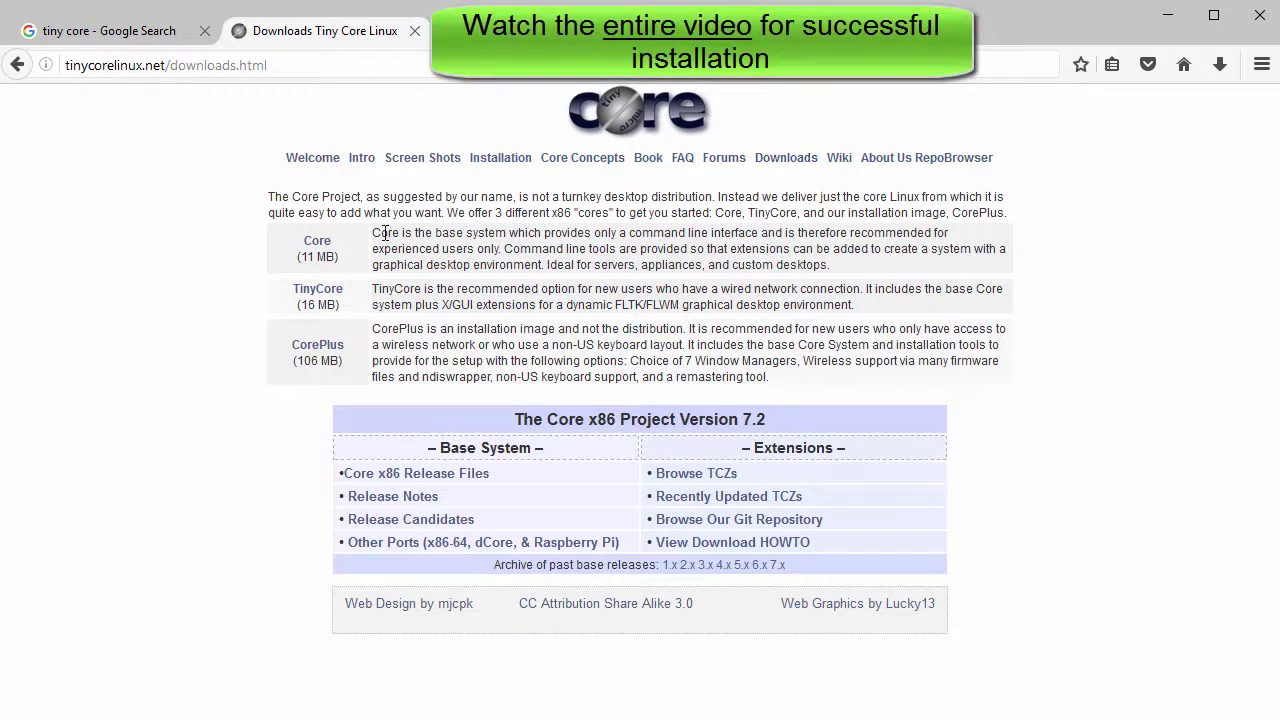
- Review the Core, TinyCore and CorePlus editions and open the listing of Core x86 release files
drag(288, 250, 340, 250)
drag(288, 293, 350, 296)
click(288, 350)
drag(284, 345, 357, 350)
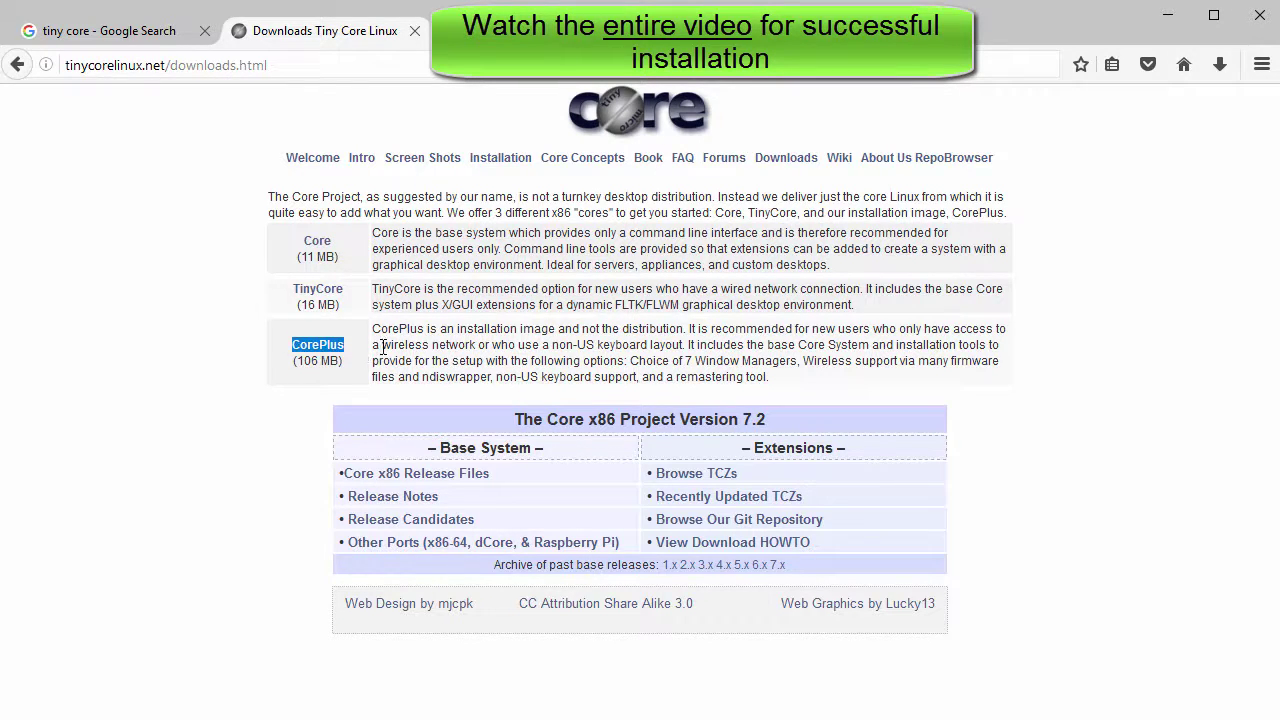
click(382, 347)
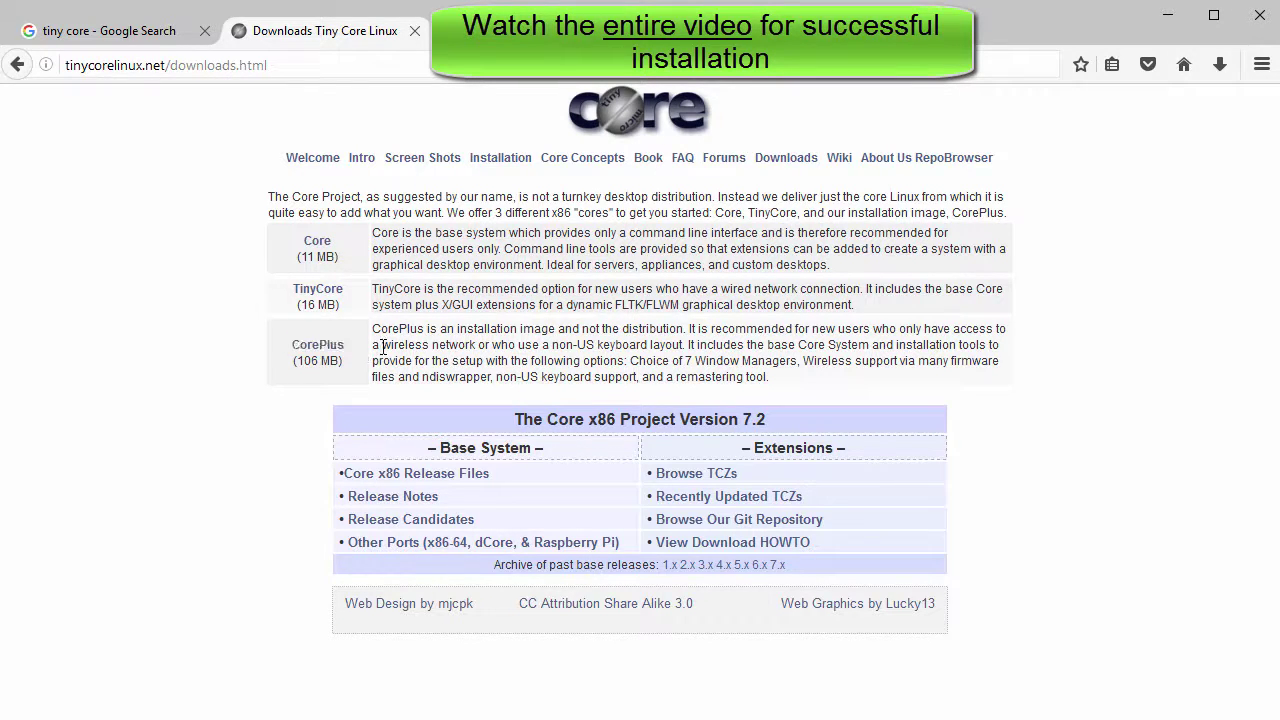
click(420, 474)
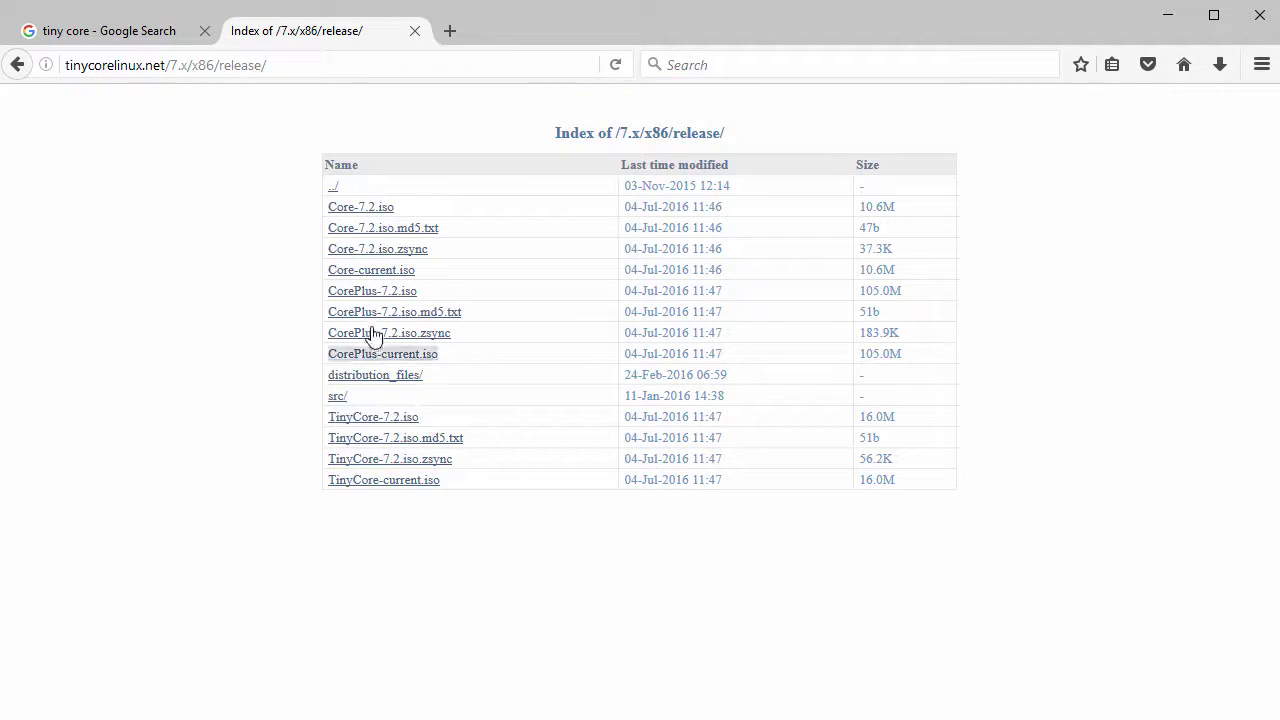
- Try to download CorePlus-7.2.iso into the Downloads folder
drag(337, 293, 437, 303)
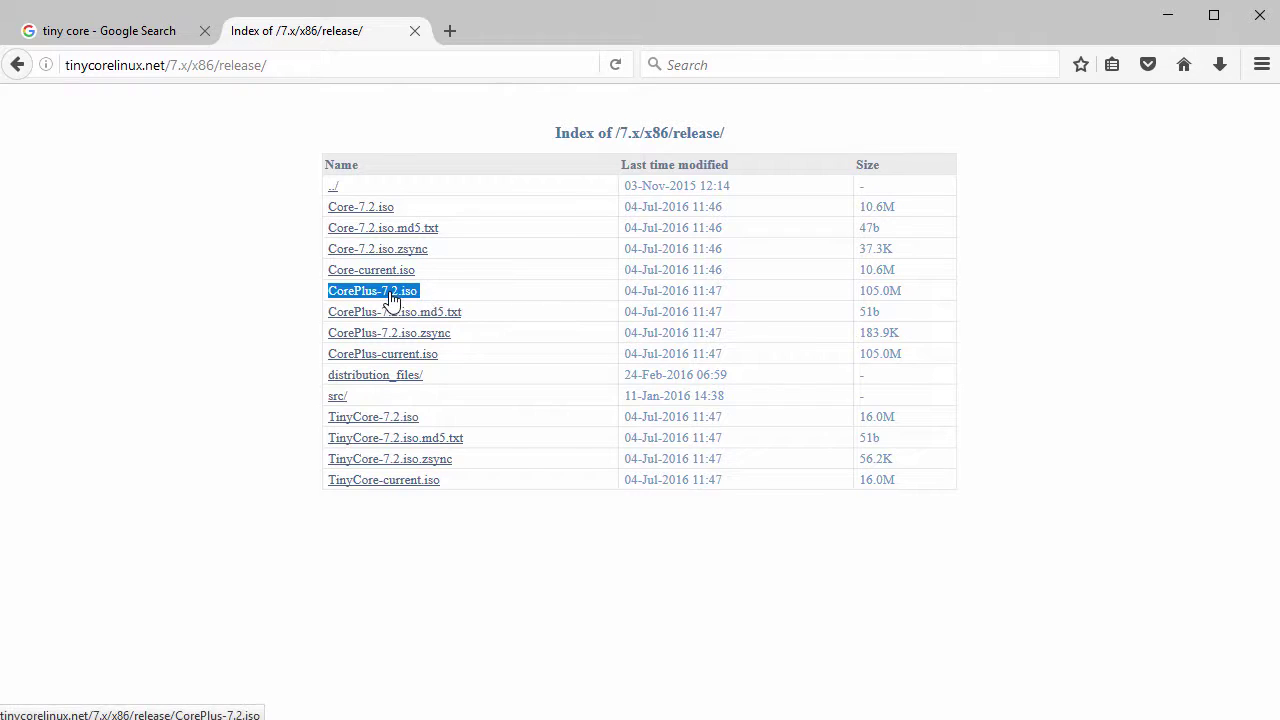
click(391, 300)
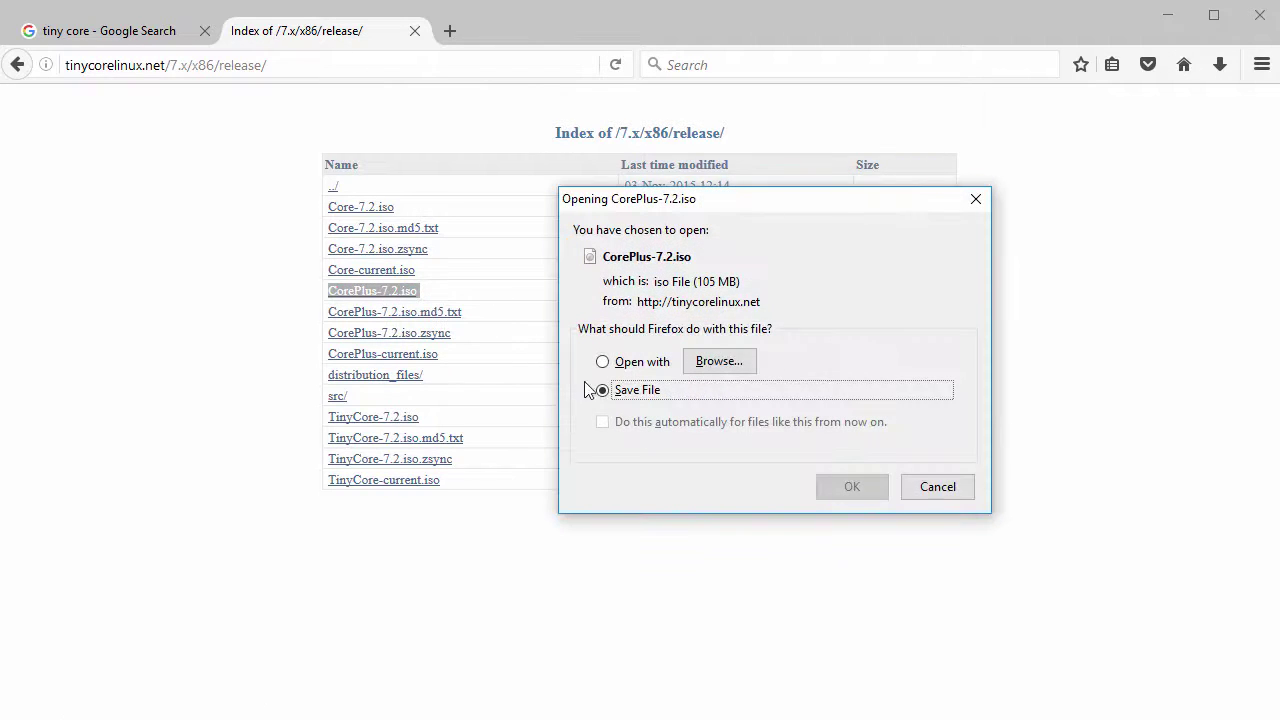
click(851, 488)
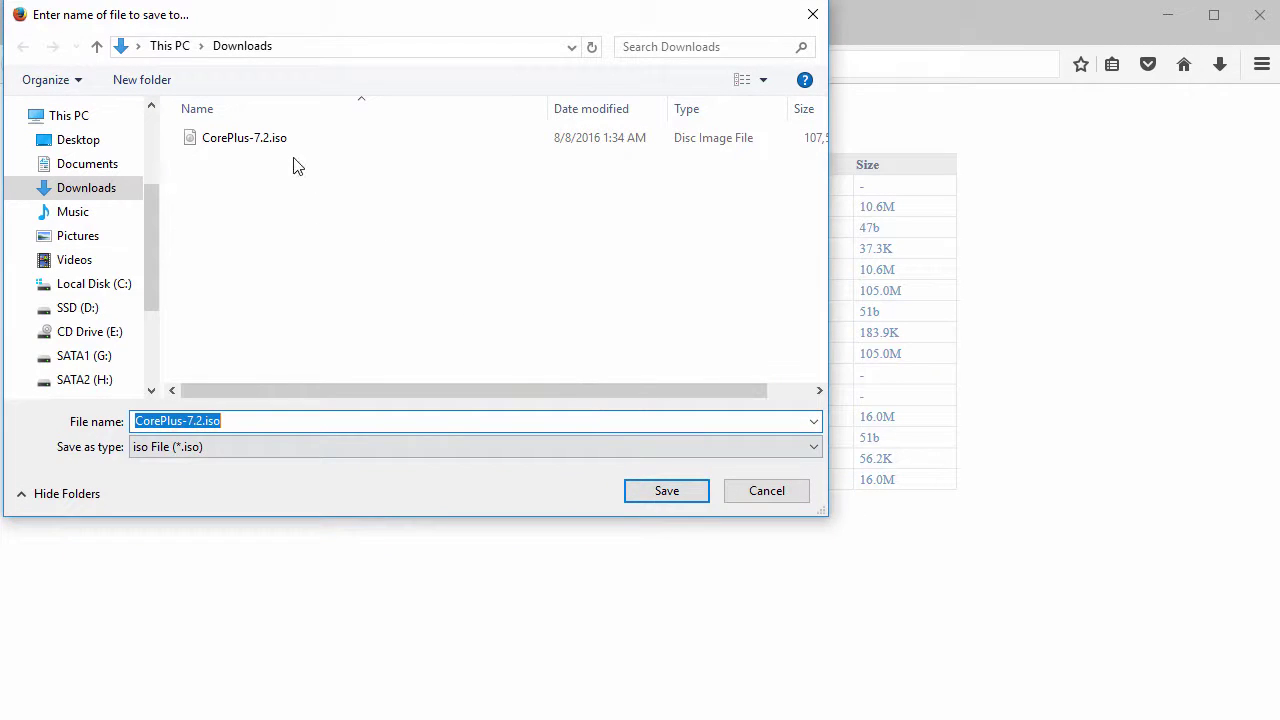
click(665, 491)
click(815, 450)
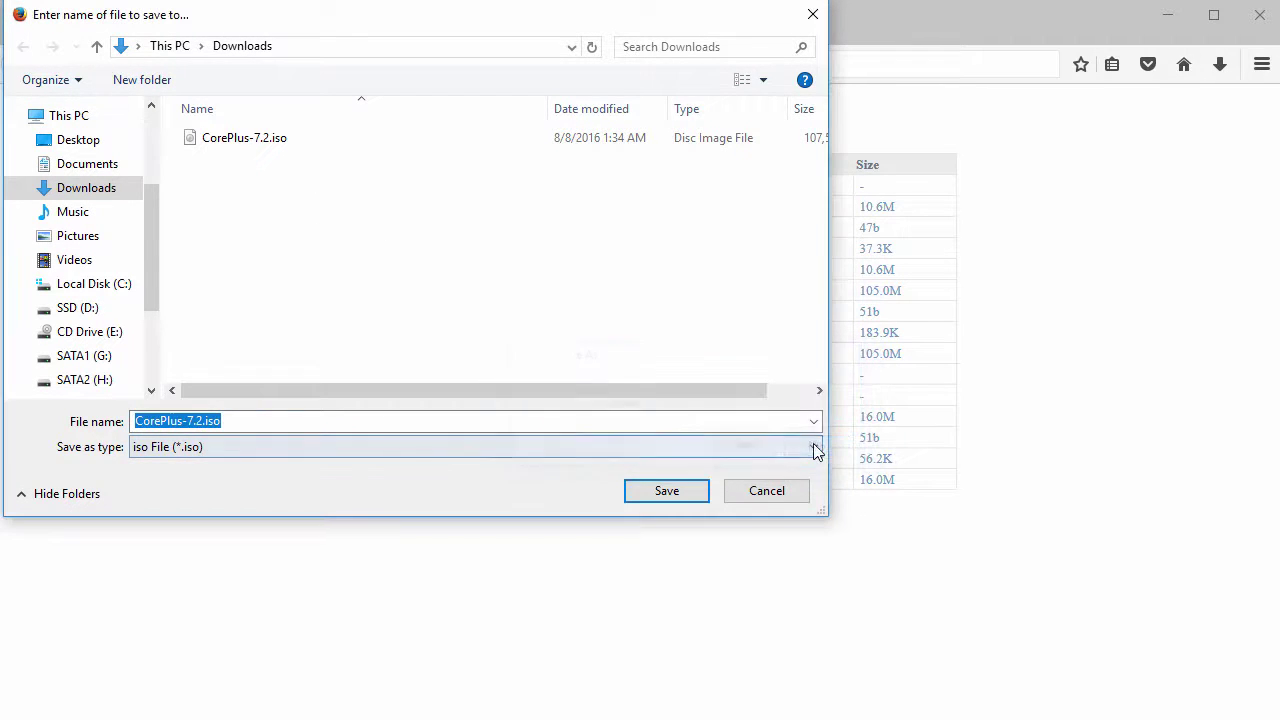
click(766, 491)
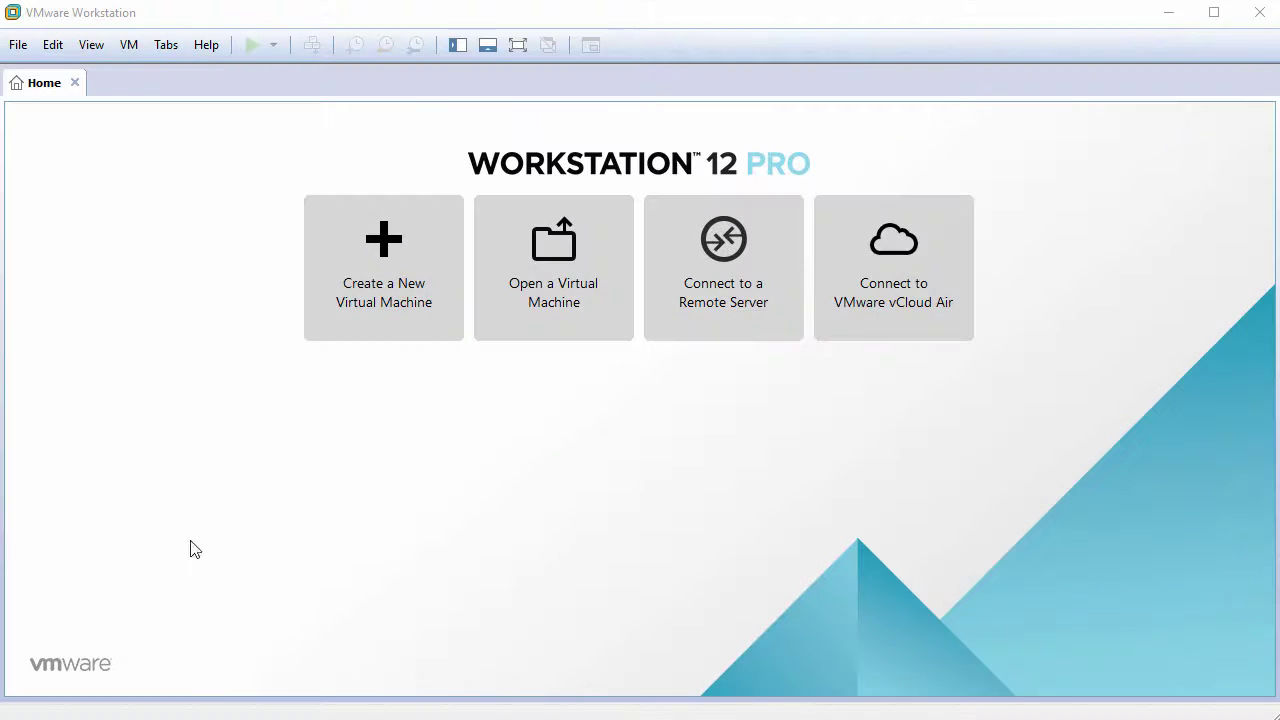
- Switch to VMware Workstation and start a custom virtual machine with Workstation 12.0 compatibility and no installation media
click(395, 295)
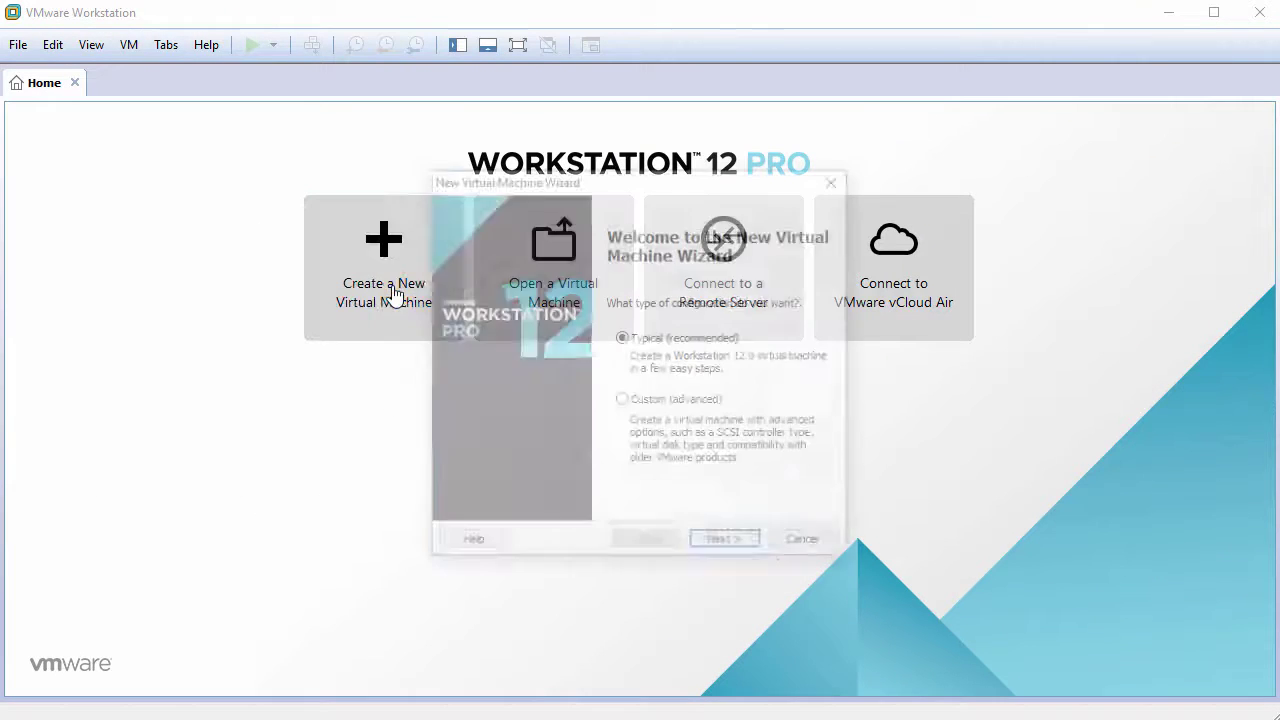
click(622, 401)
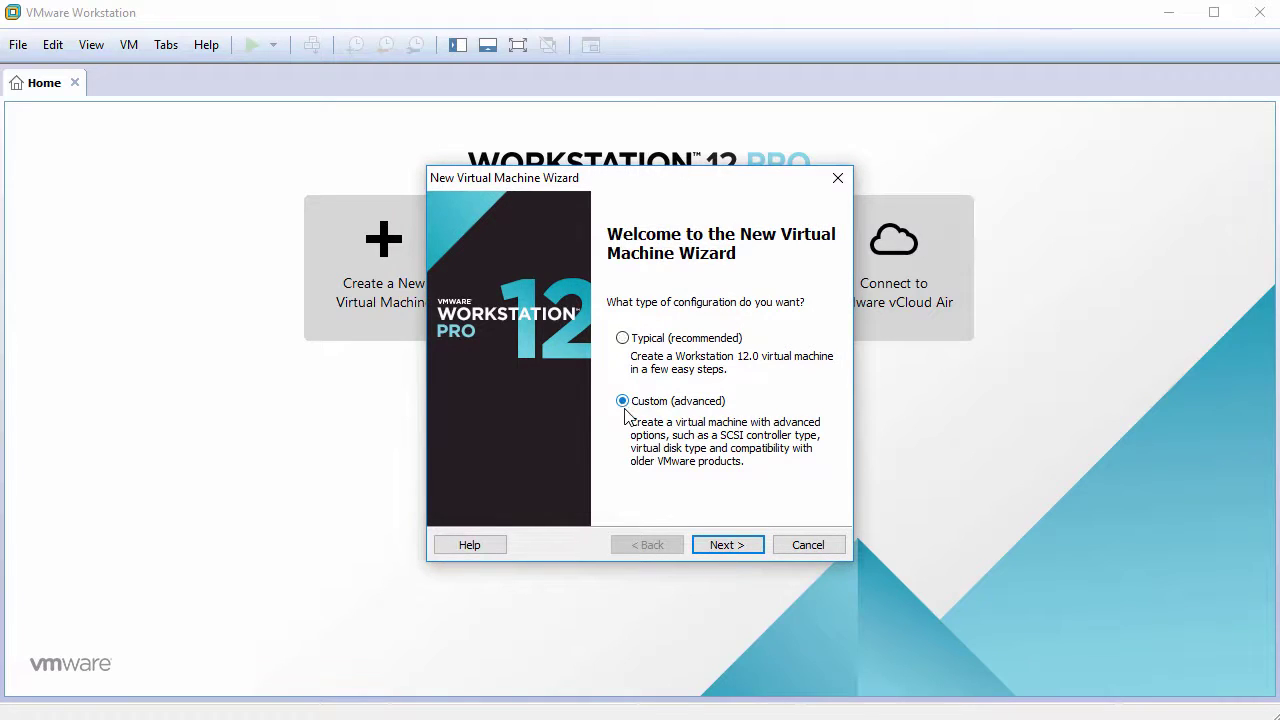
click(725, 546)
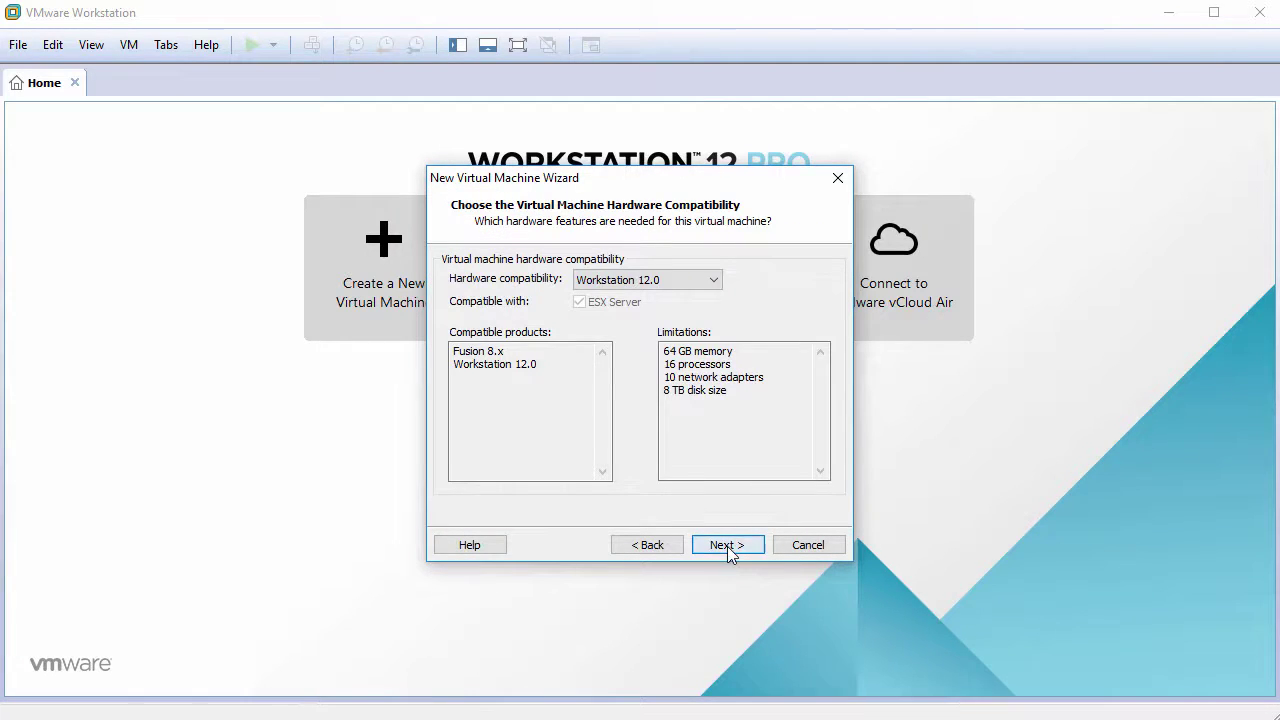
click(727, 546)
click(515, 468)
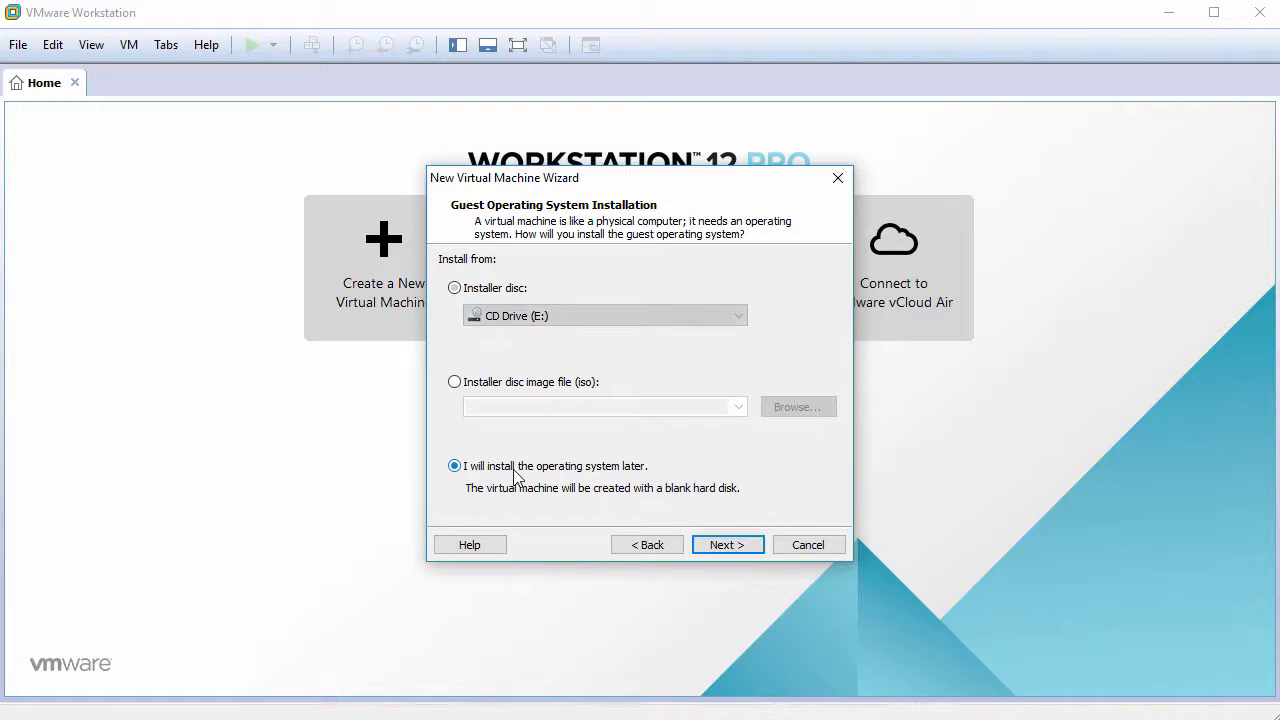
click(728, 545)
- Set the guest operating system to Linux with the version Other Linux 3.x kernel
click(468, 301)
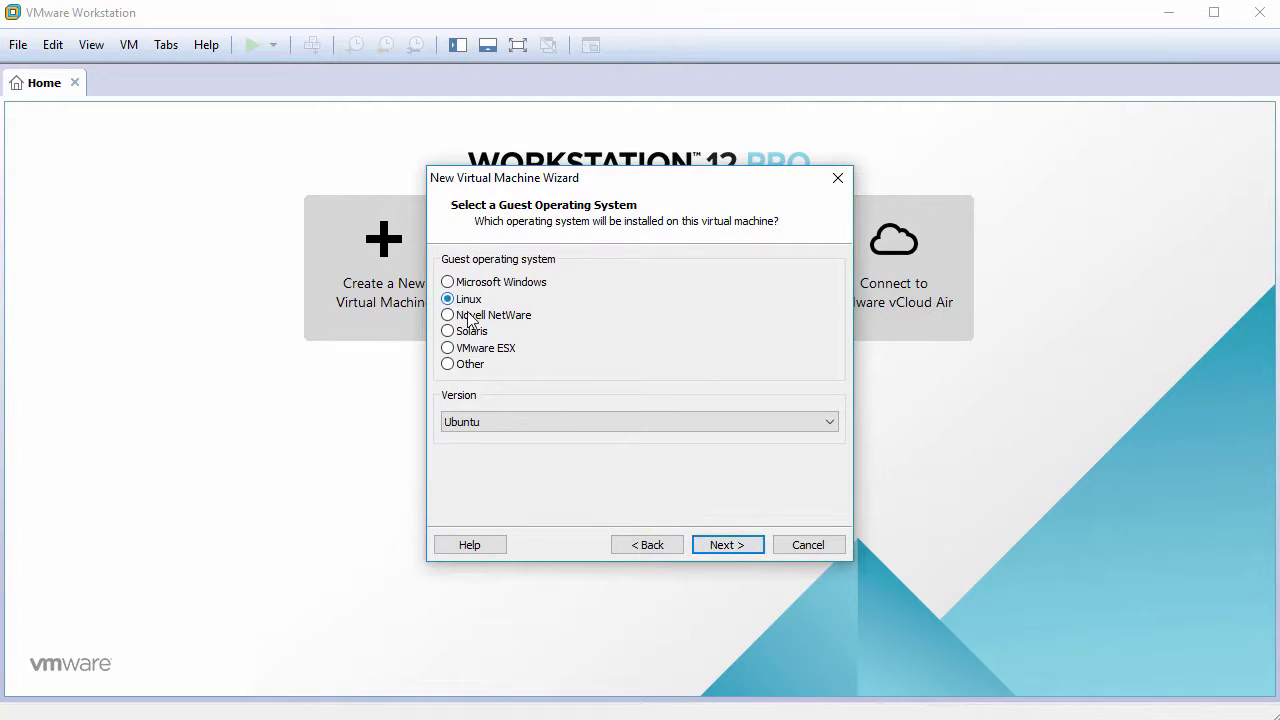
click(528, 422)
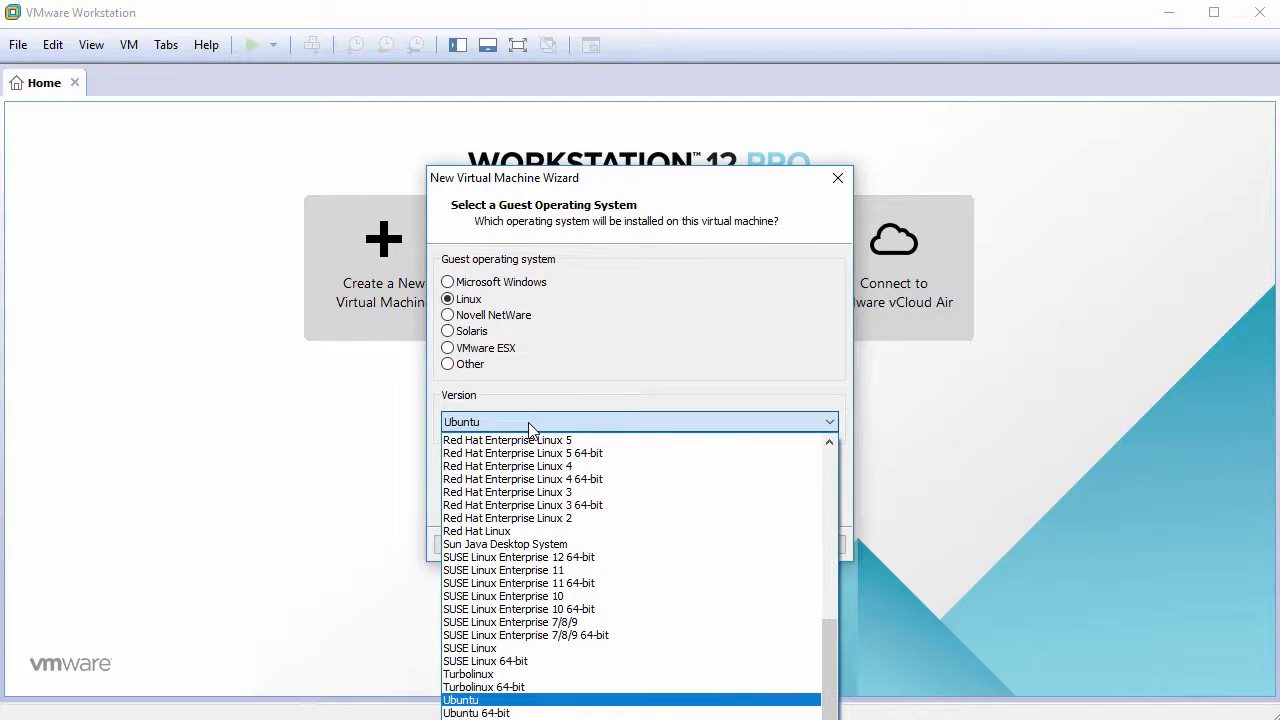
click(548, 716)
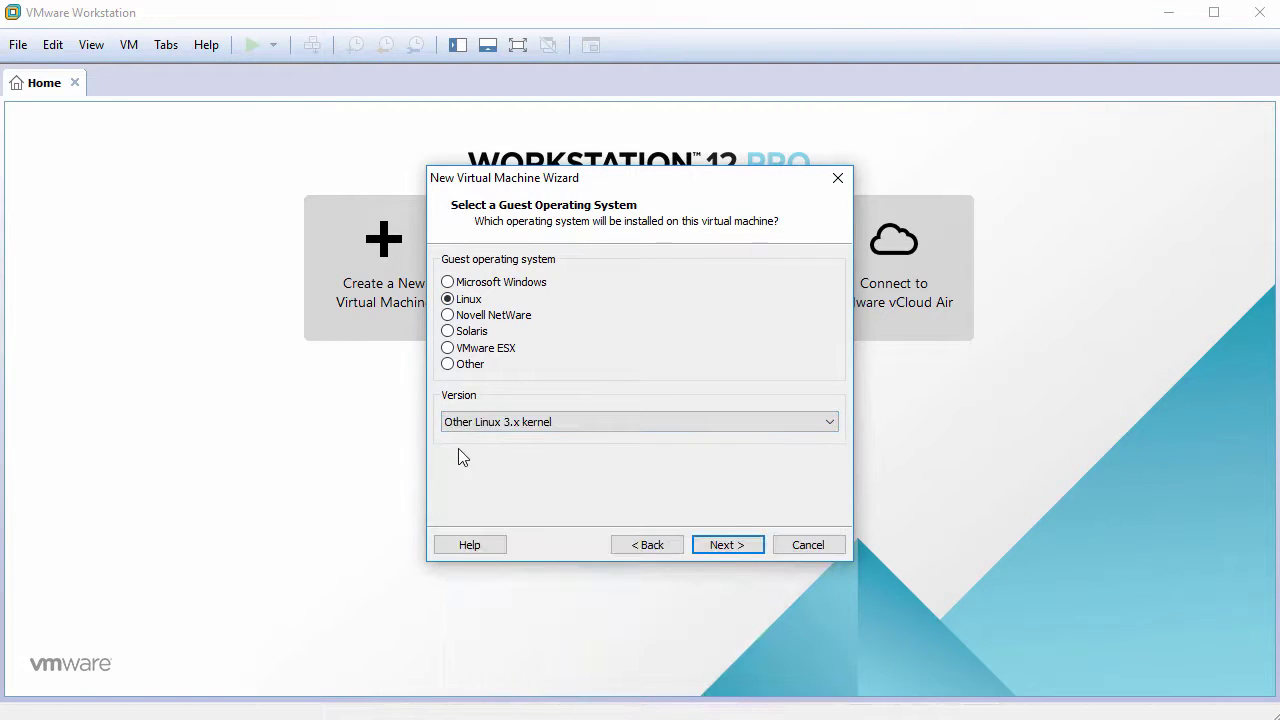
click(721, 548)
- Name the virtual machine TinyCoreLinux and accept its default storage location
text(Tin)
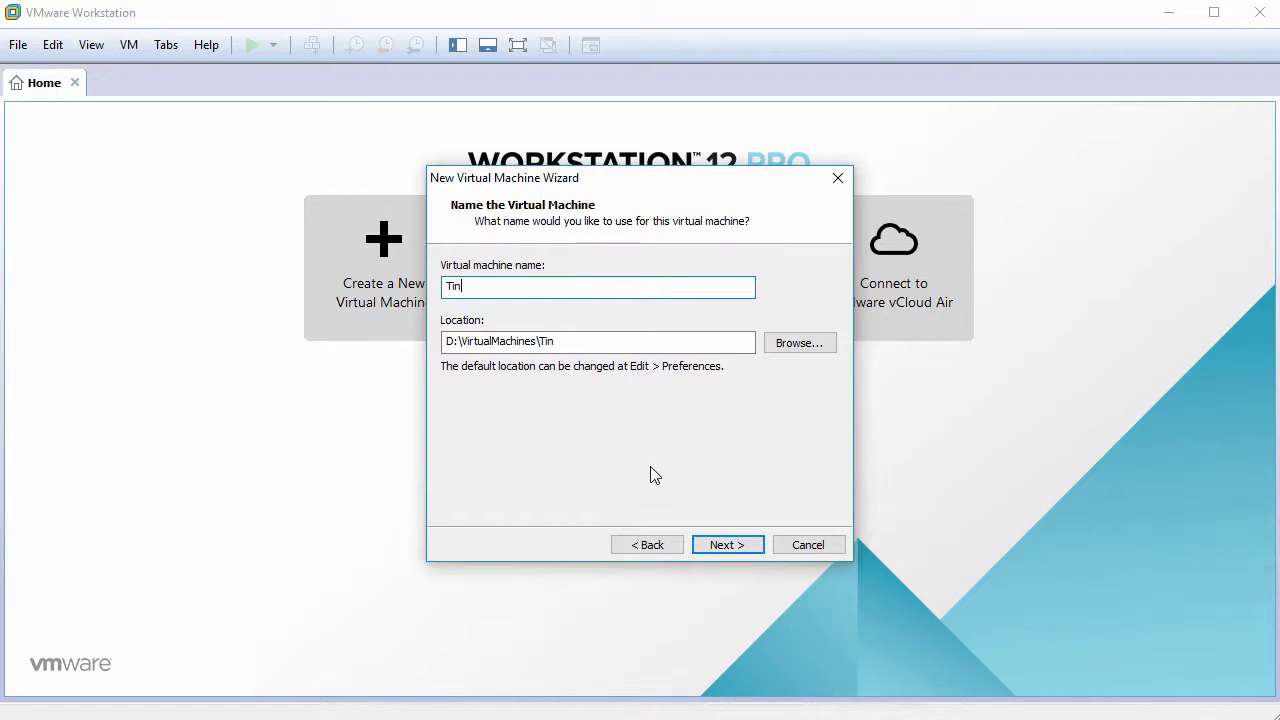
text(yCoreLinux)
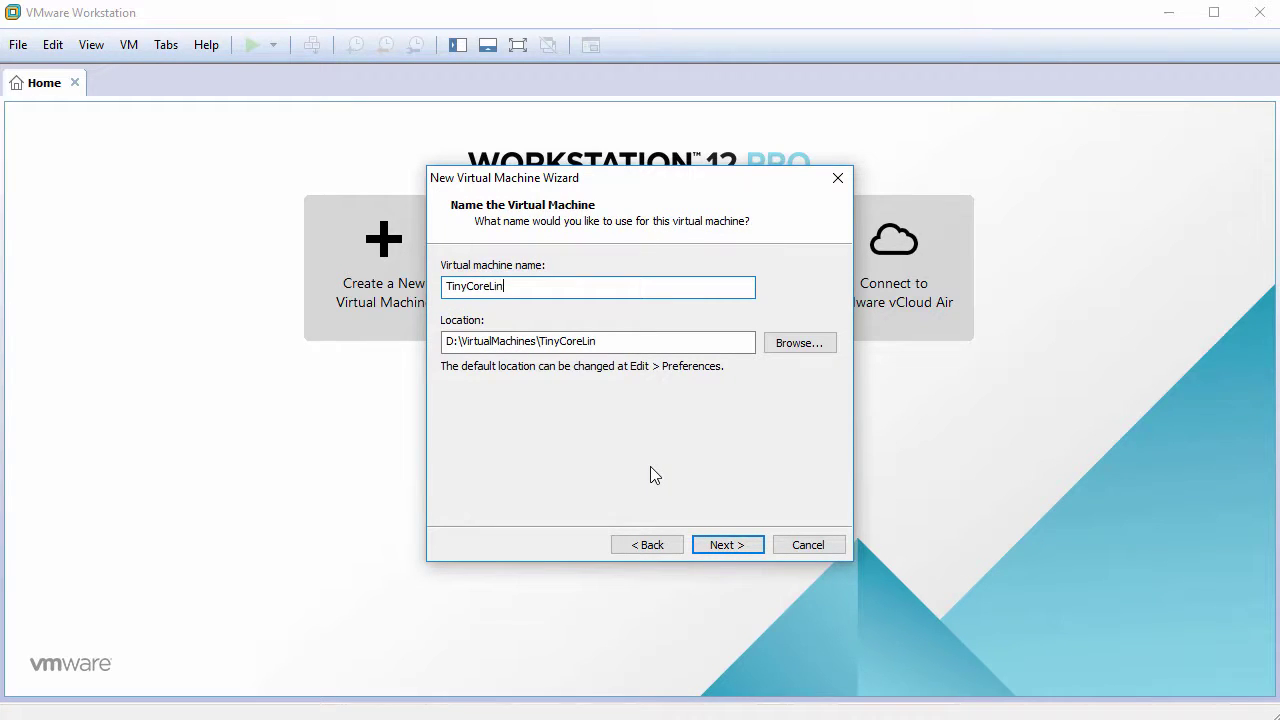
click(738, 544)
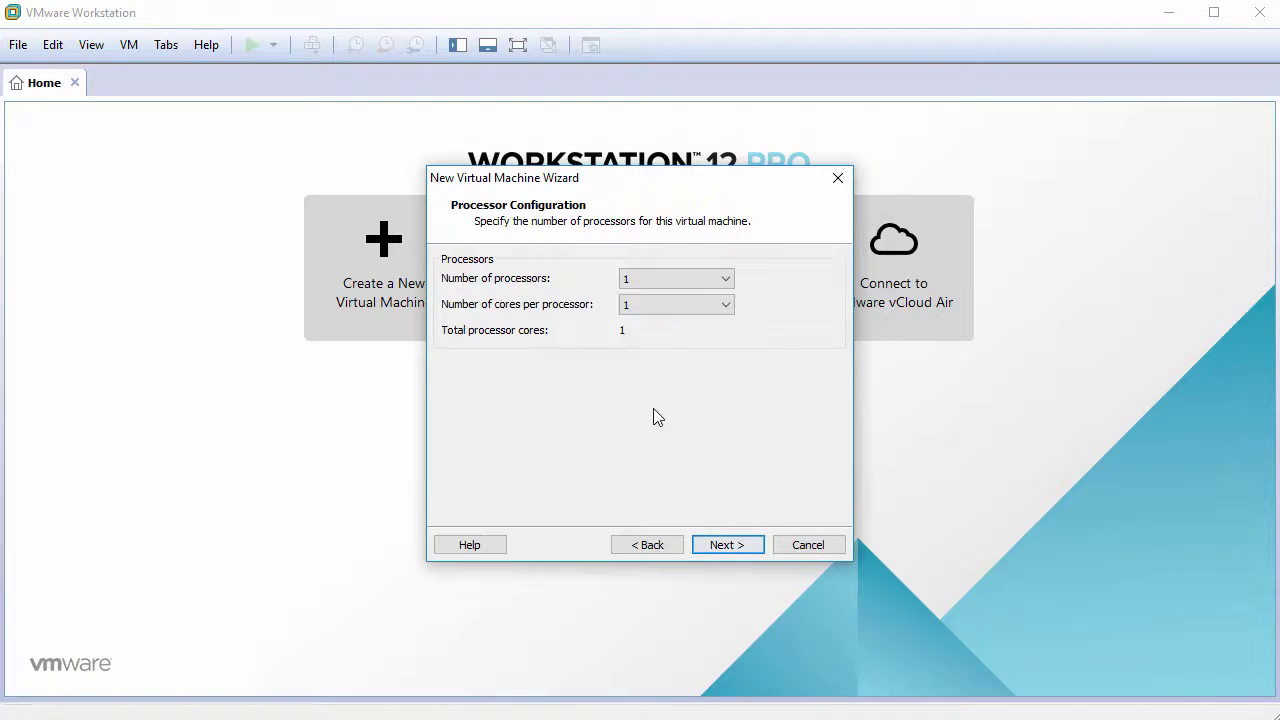
- Give the virtual machine one single-core processor, 512 MB of memory and NAT networking
click(745, 548)
text(512)
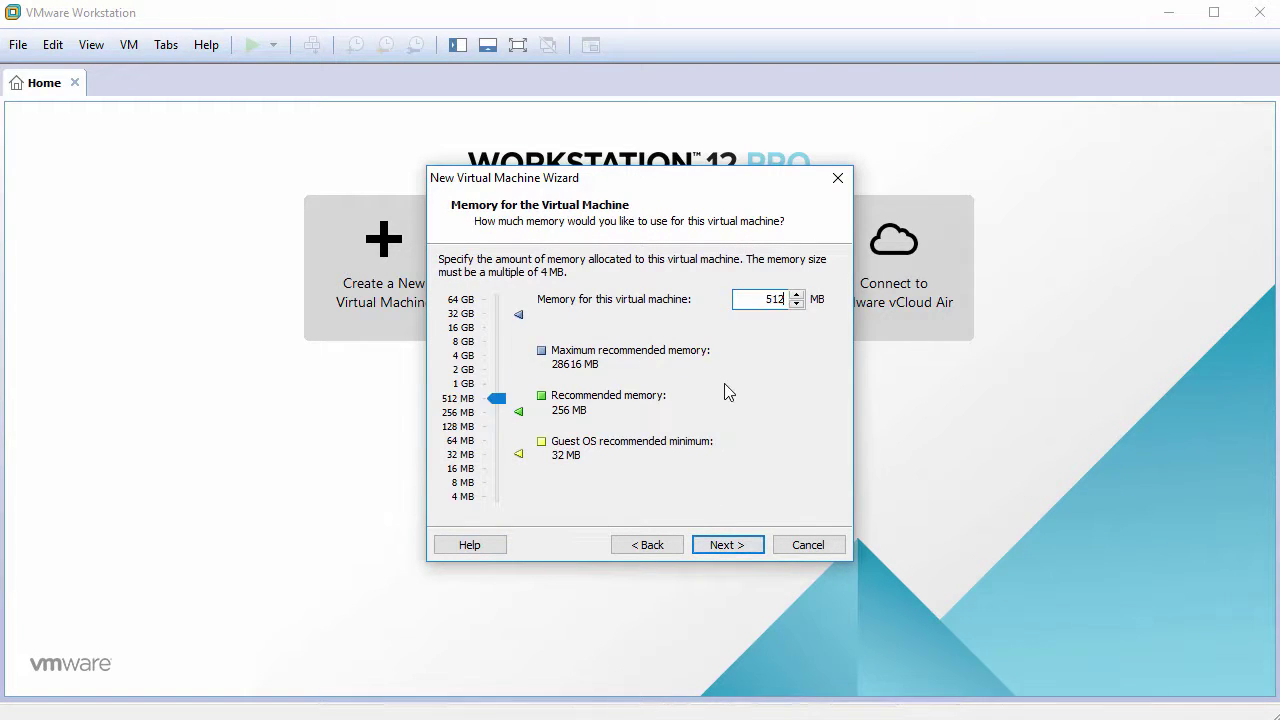
click(730, 543)
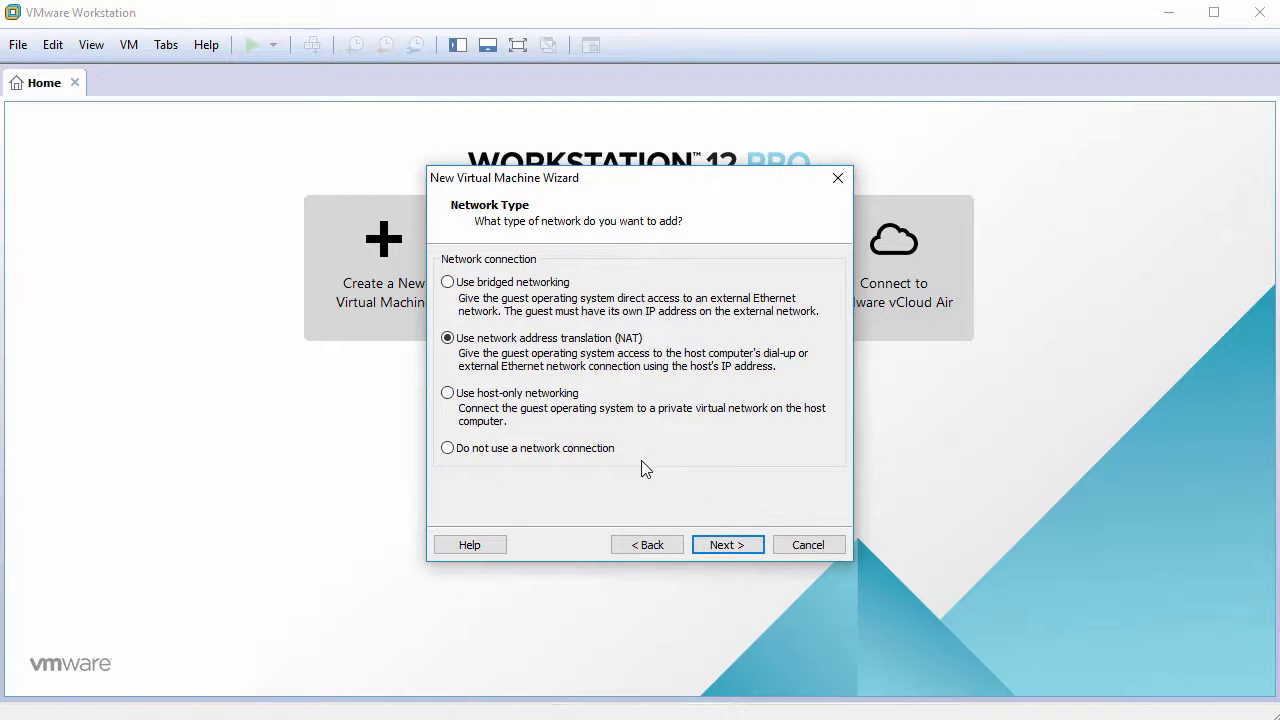
click(731, 546)
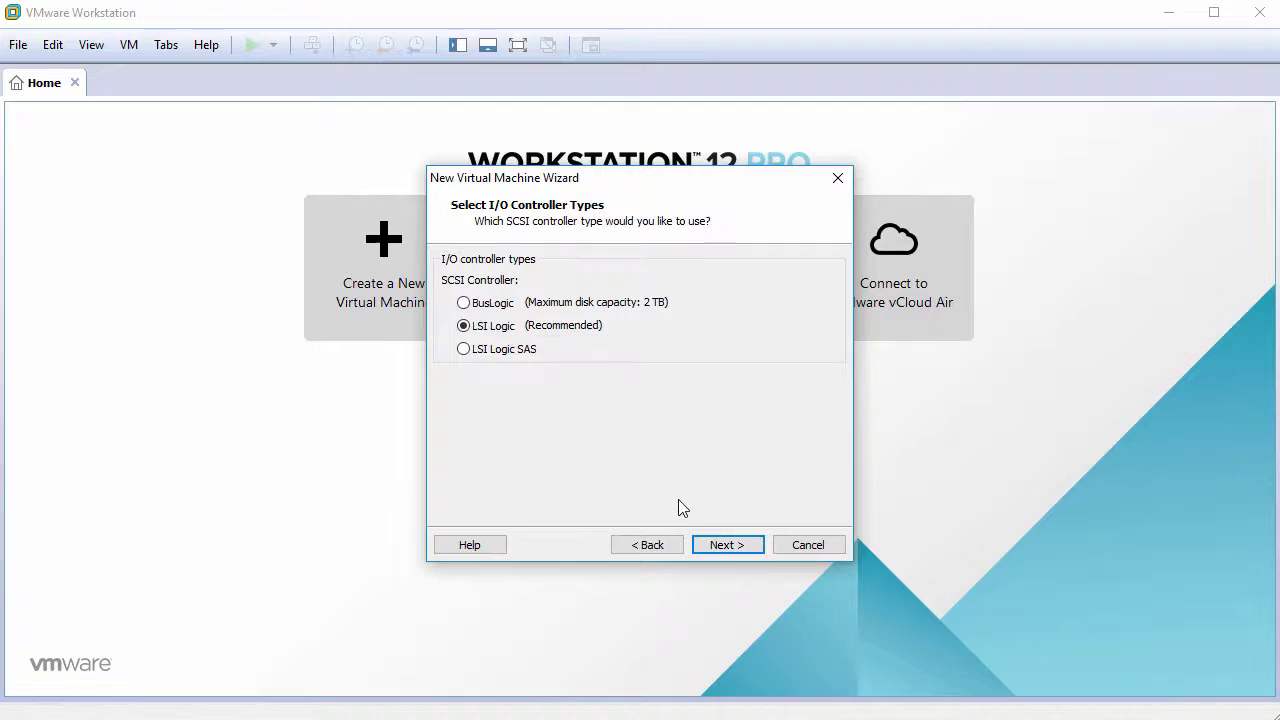
- Accept the LSI Logic controller and define a new 8 GB SATA virtual disk stored as the single file TinyCoreLinux.vmdk
click(724, 543)
click(449, 331)
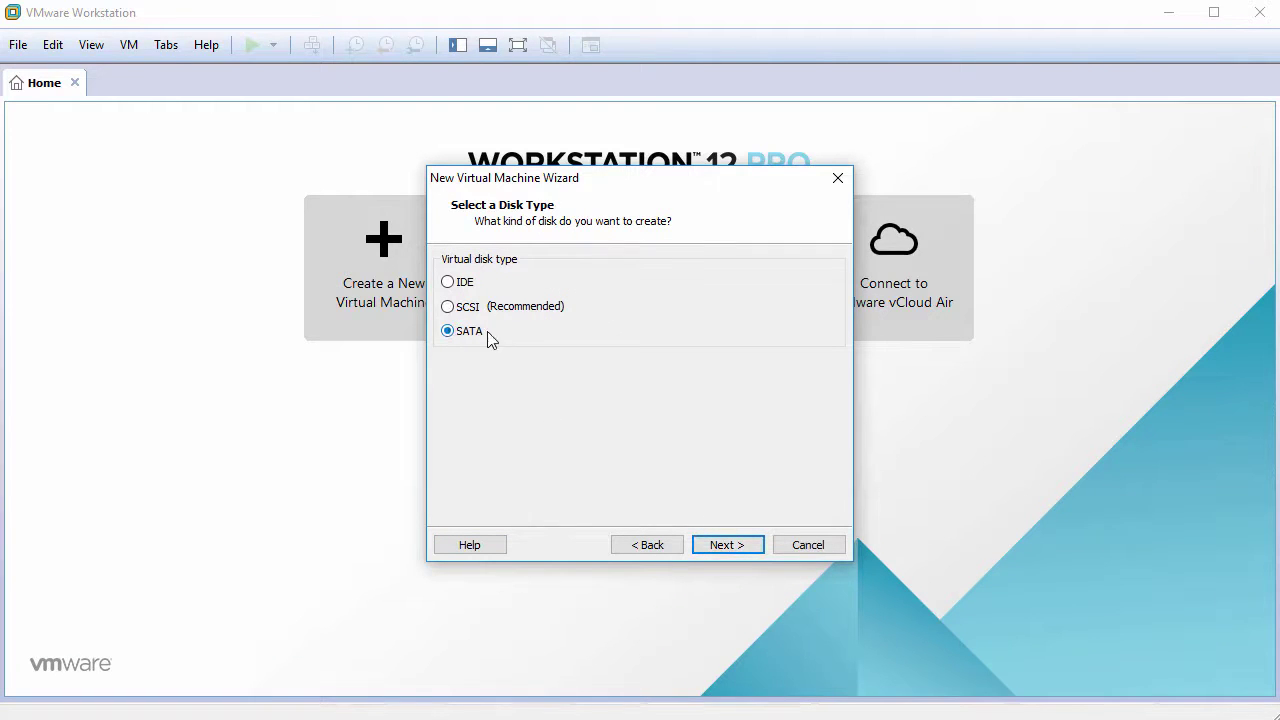
click(731, 543)
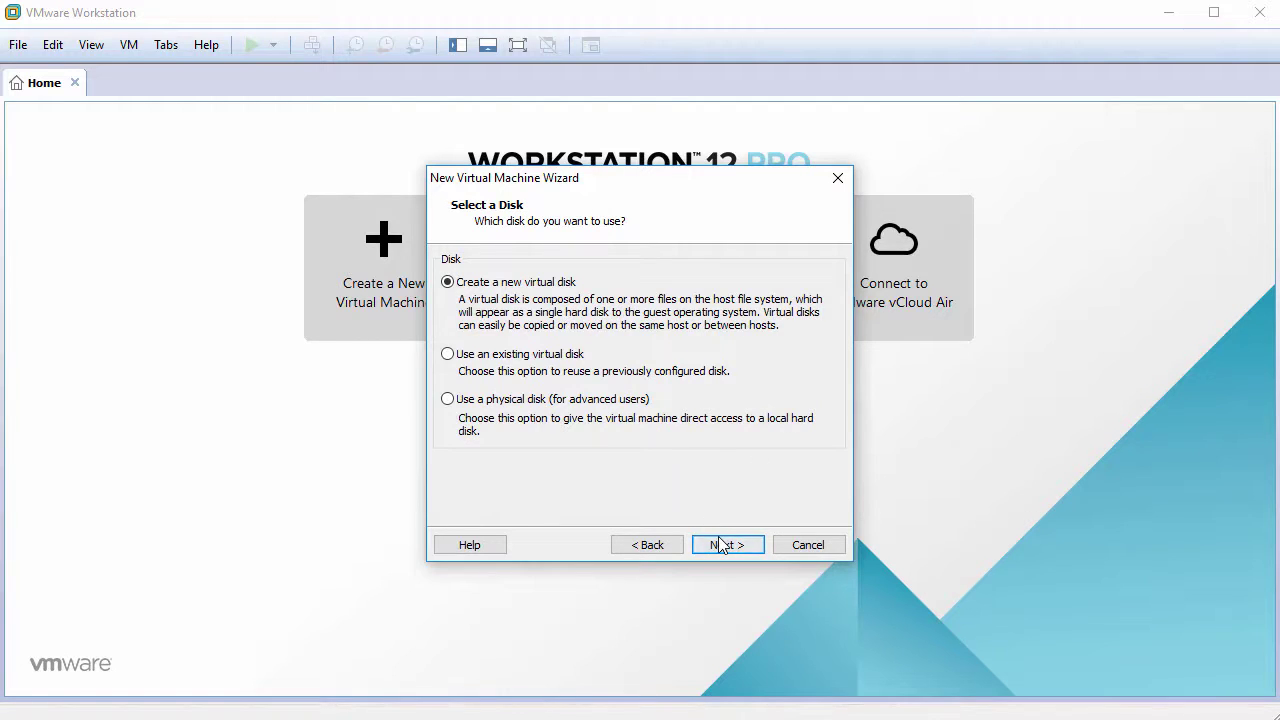
click(720, 544)
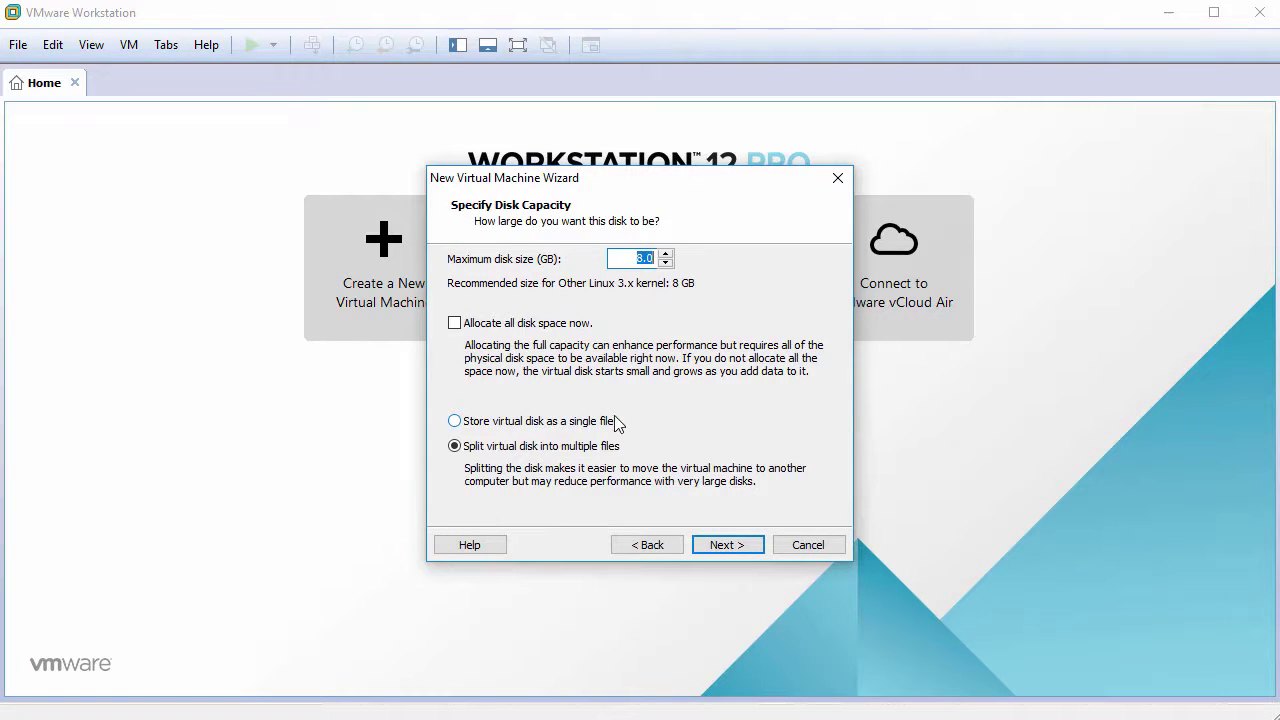
click(585, 425)
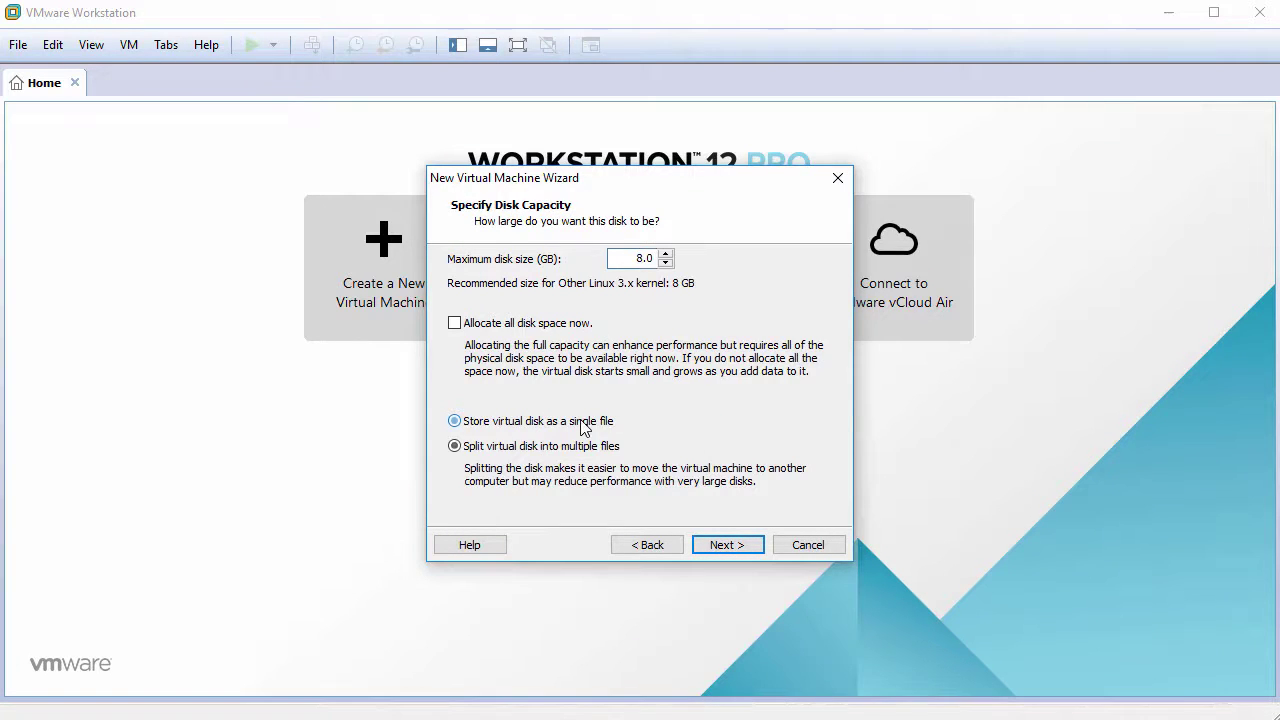
click(725, 545)
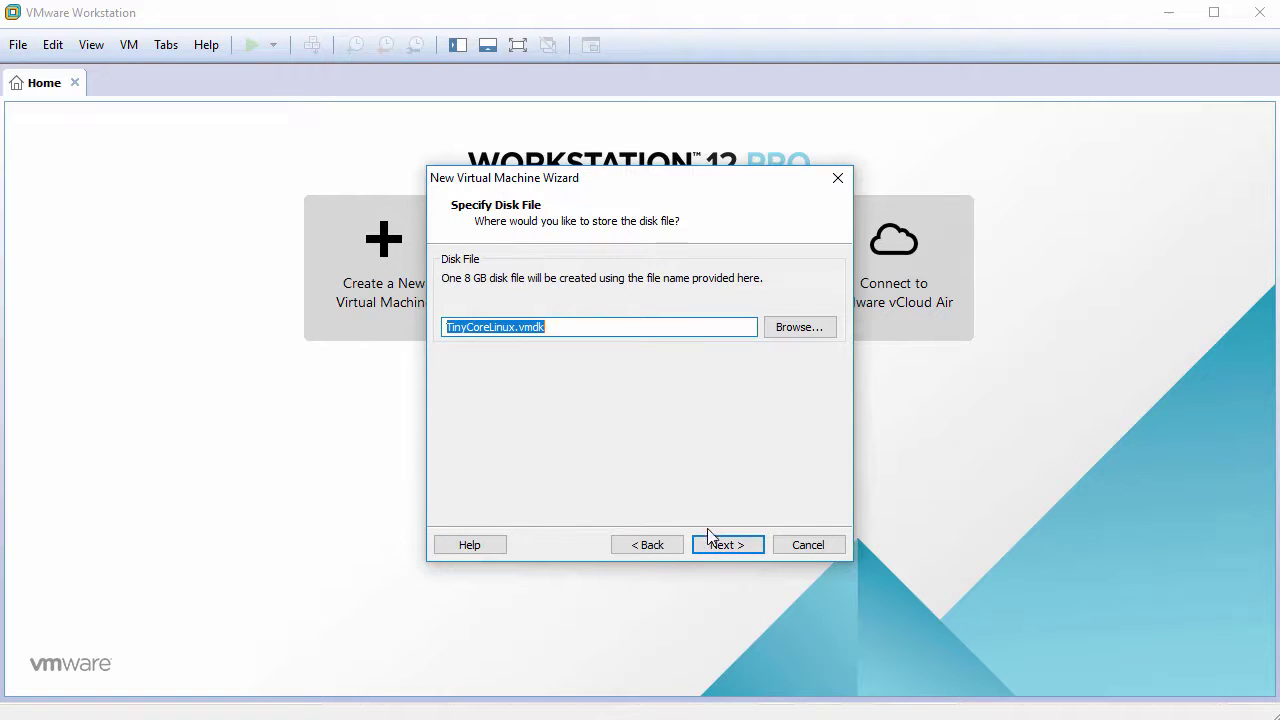
click(722, 546)
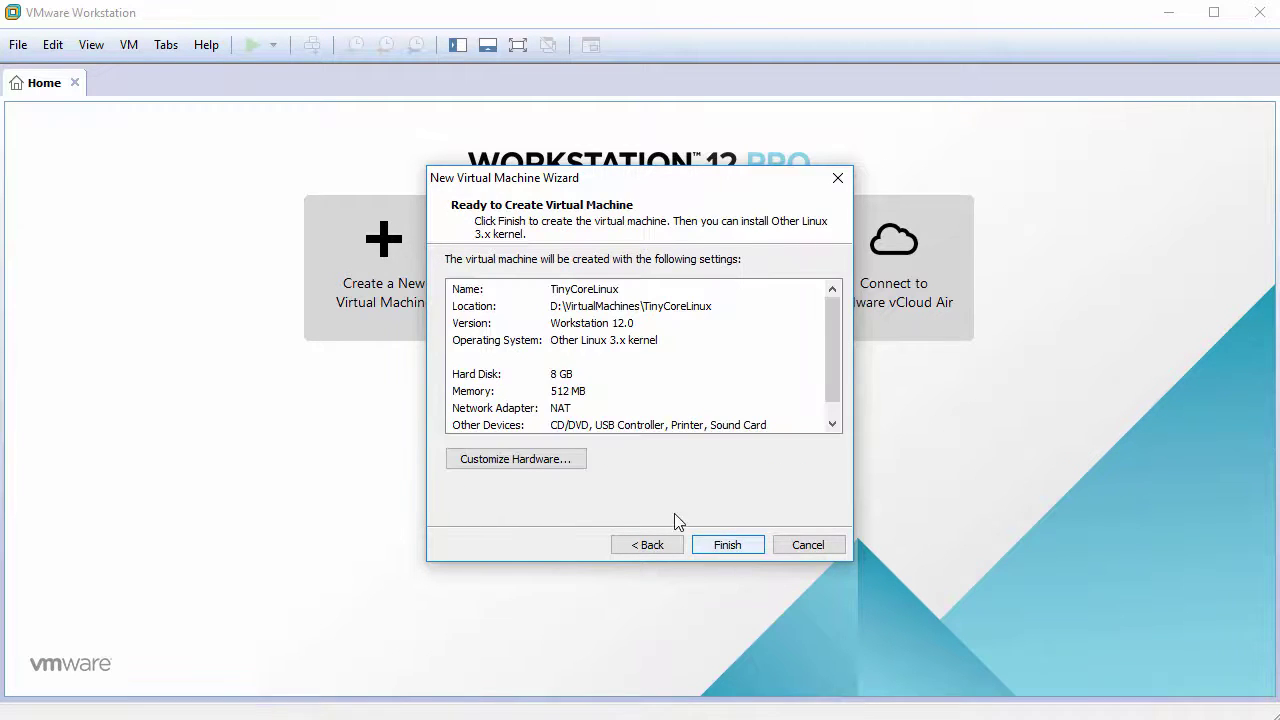
- Customize the hardware so the CD/DVD drive uses the ISO image CorePlus-7.2.iso from the Downloads folder
click(530, 462)
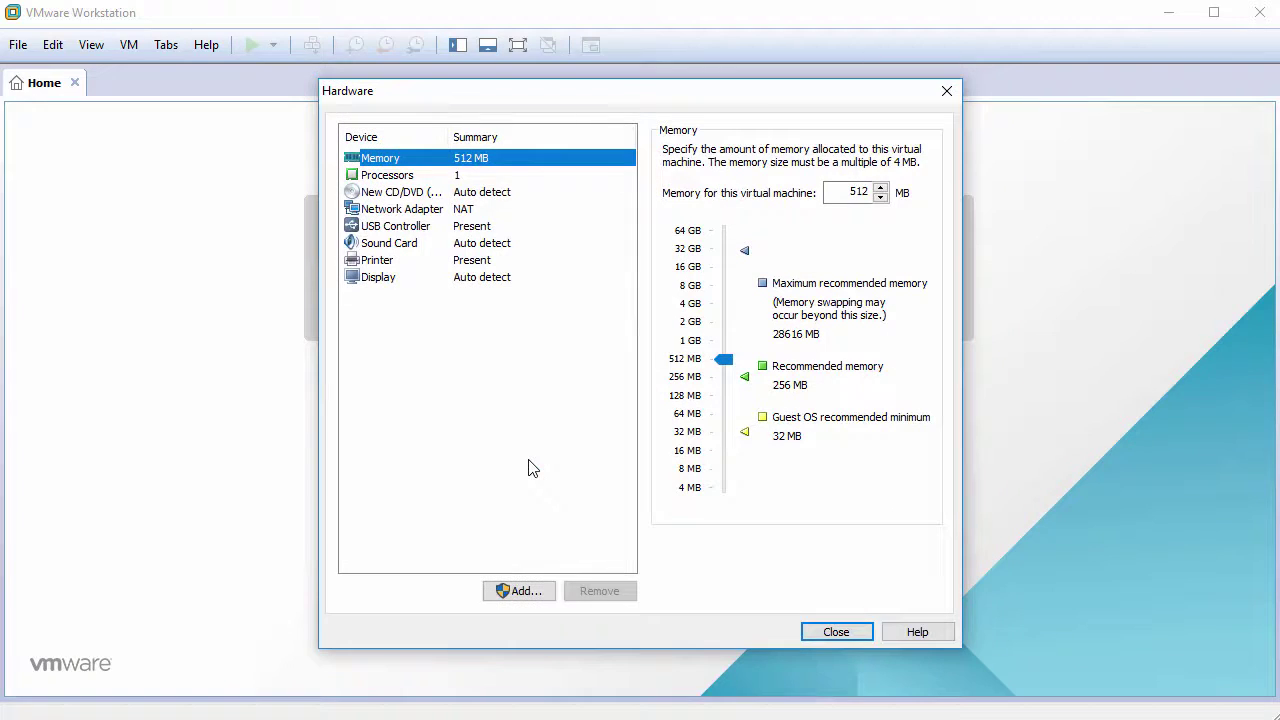
click(389, 194)
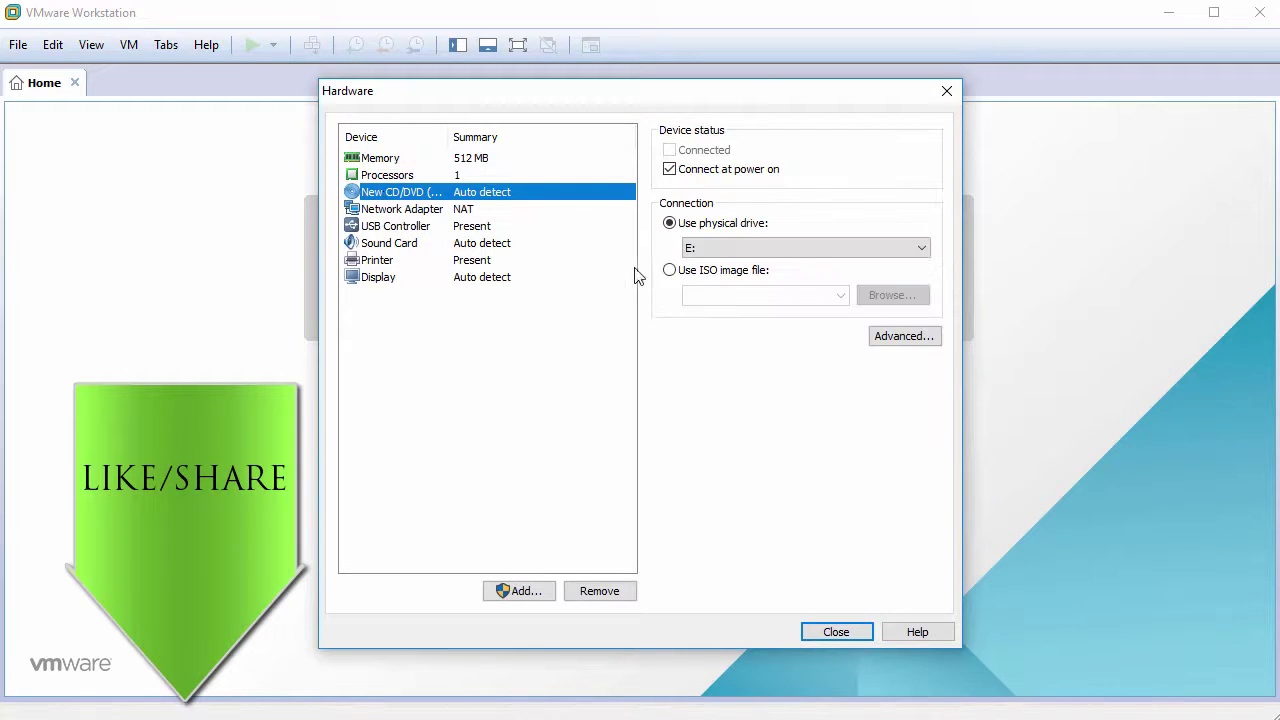
click(684, 273)
click(888, 295)
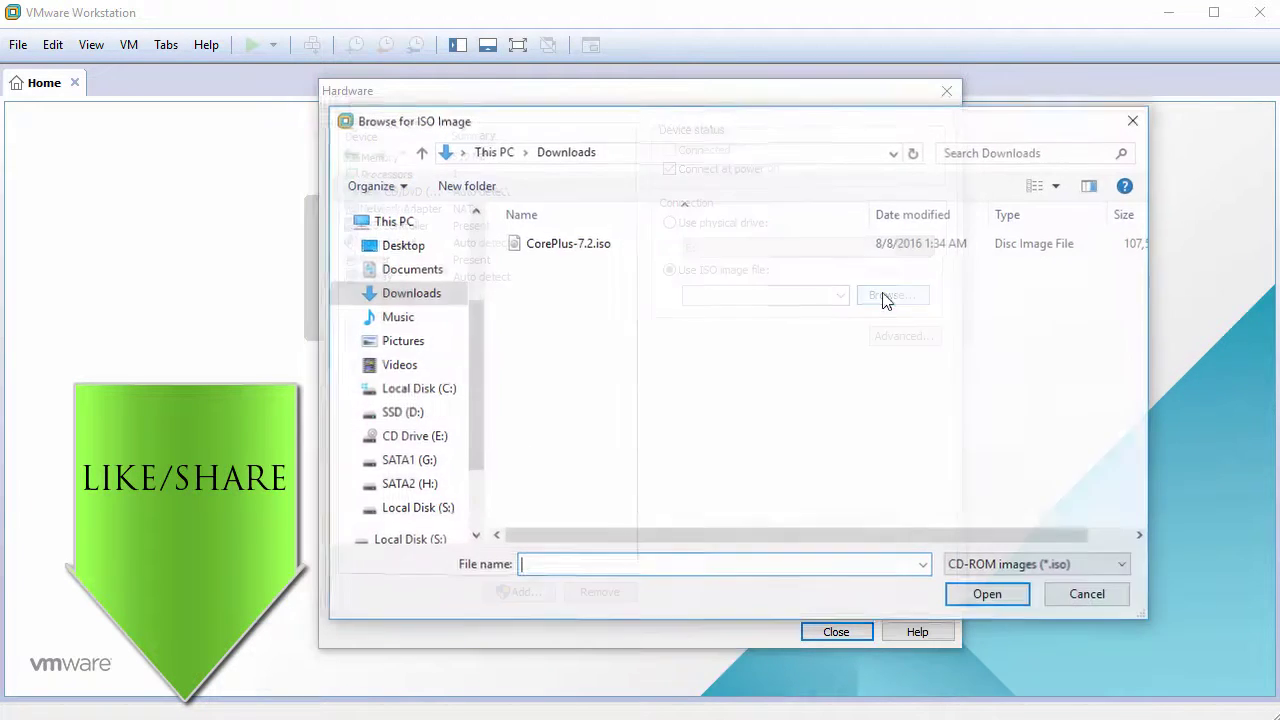
click(585, 250)
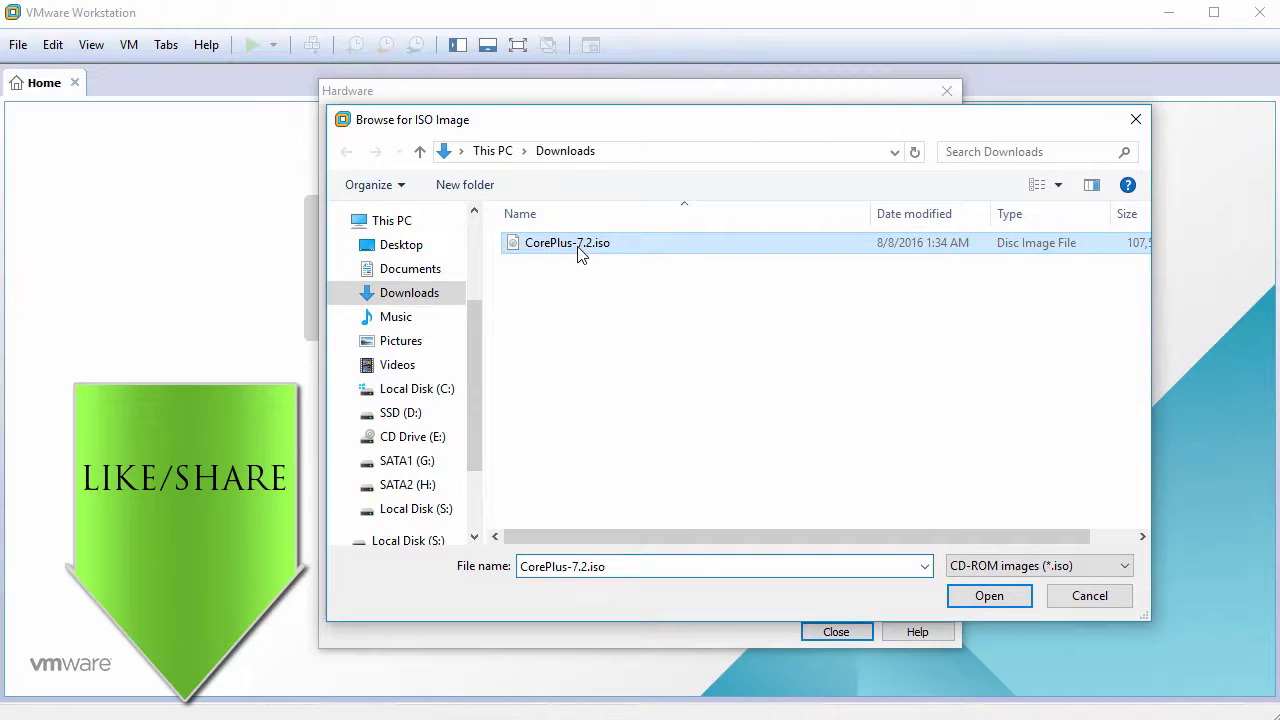
click(989, 595)
- Remove the USB controller, sound card and printer from the virtual hardware and finish creating the virtual machine
click(400, 228)
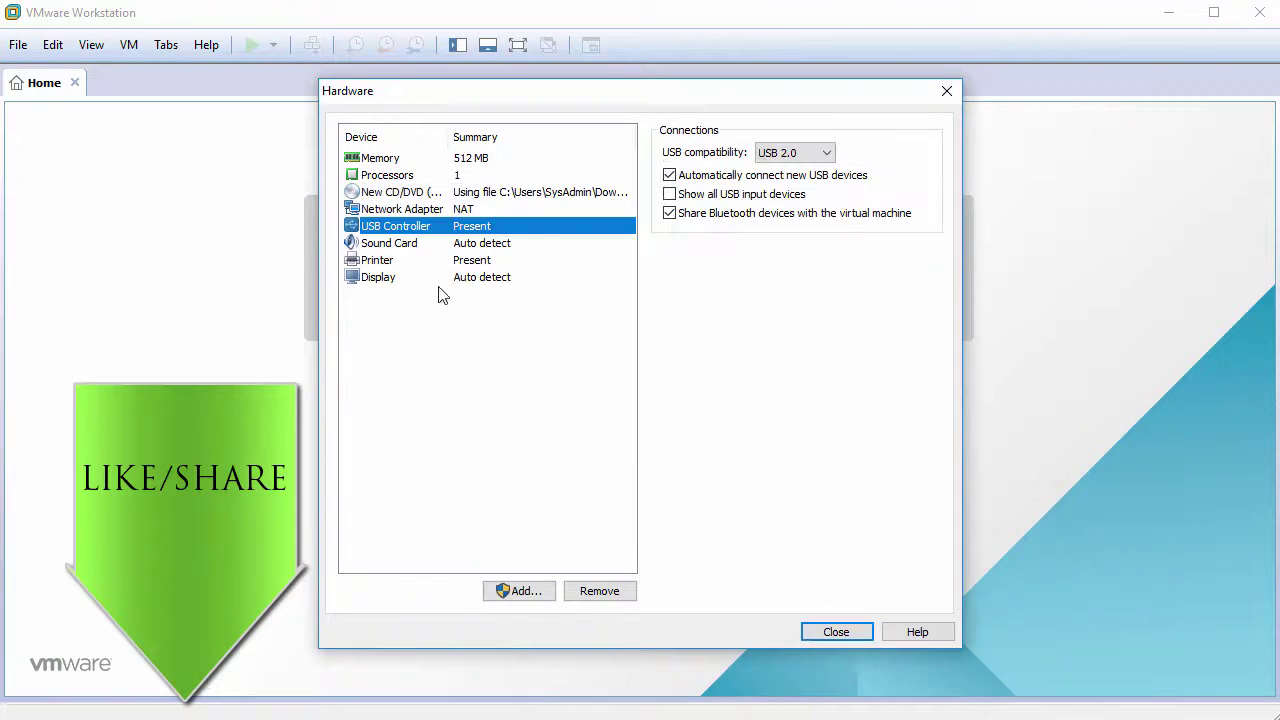
click(600, 590)
click(600, 591)
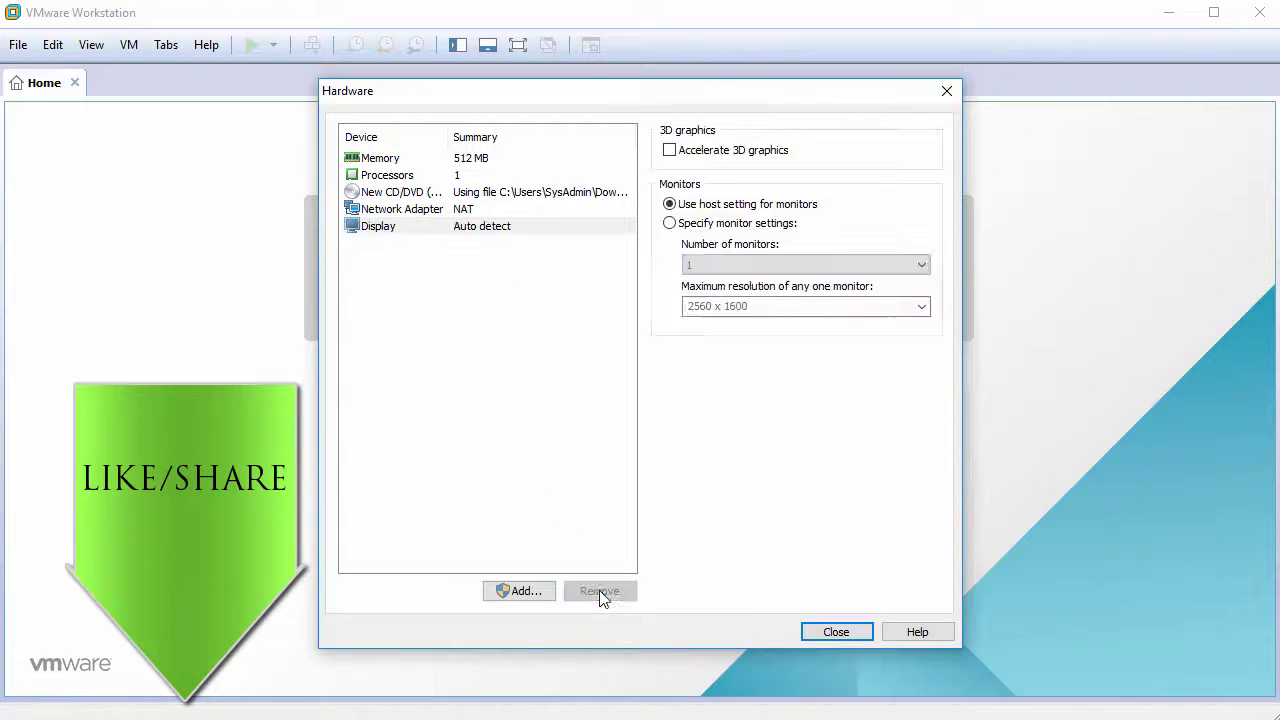
click(843, 634)
click(720, 544)
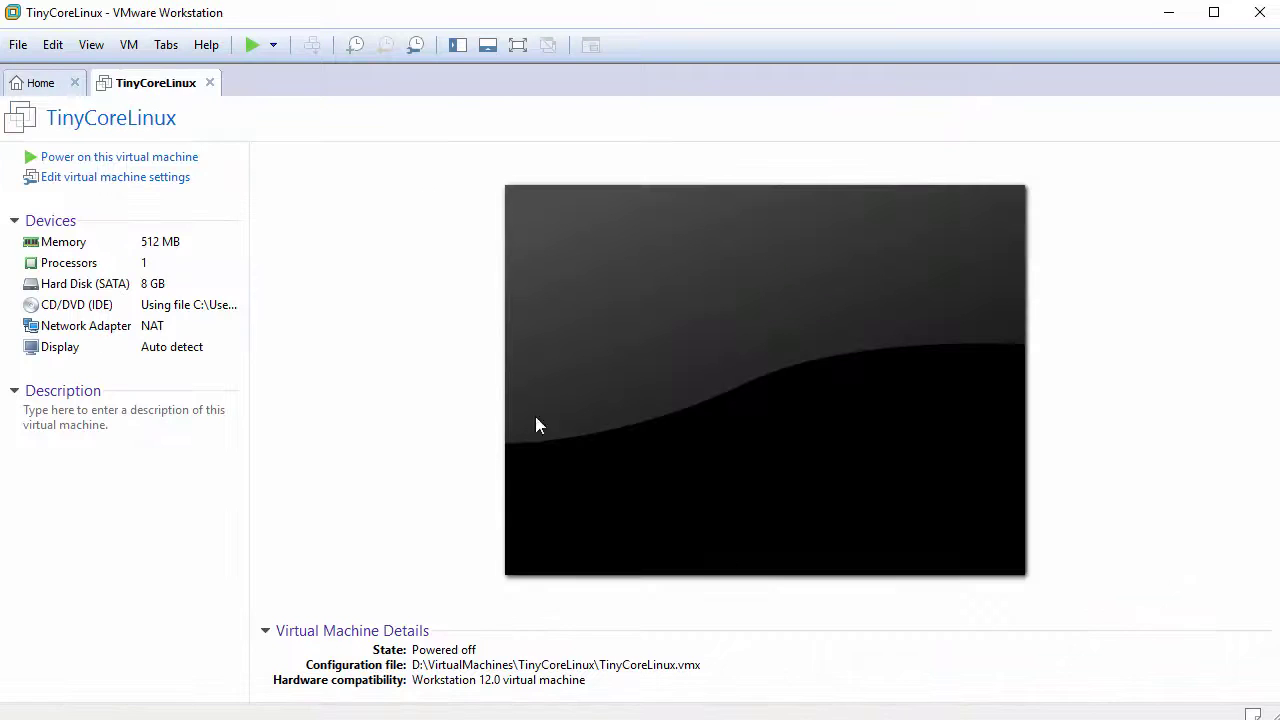
- Power on the TinyCoreLinux virtual machine and boot Core Plus with the default FLWM topside
click(145, 165)
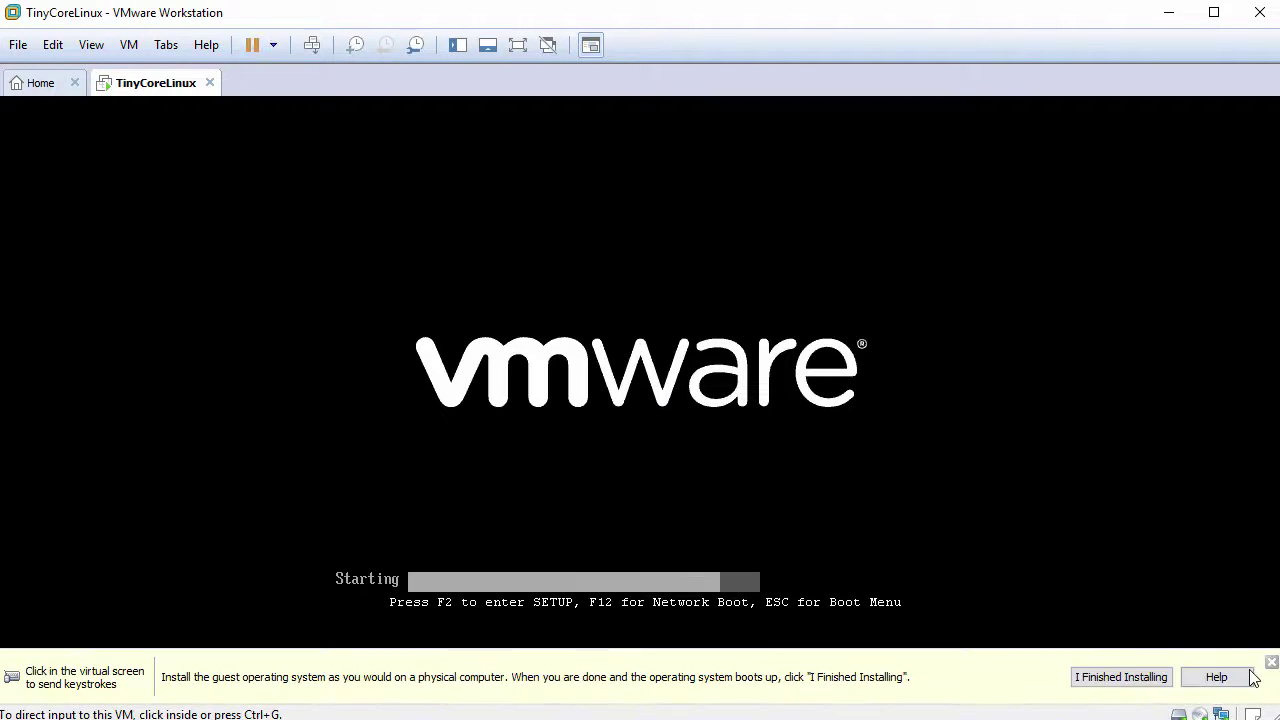
click(785, 455)
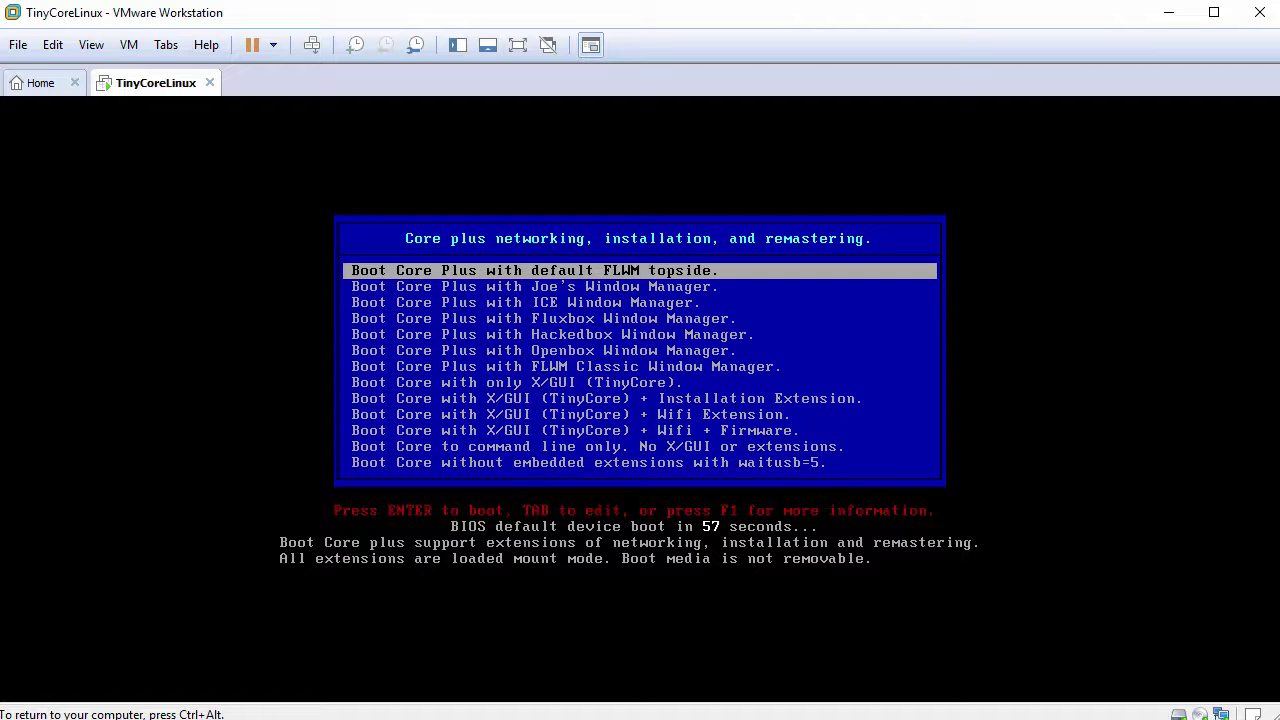
key(Return)
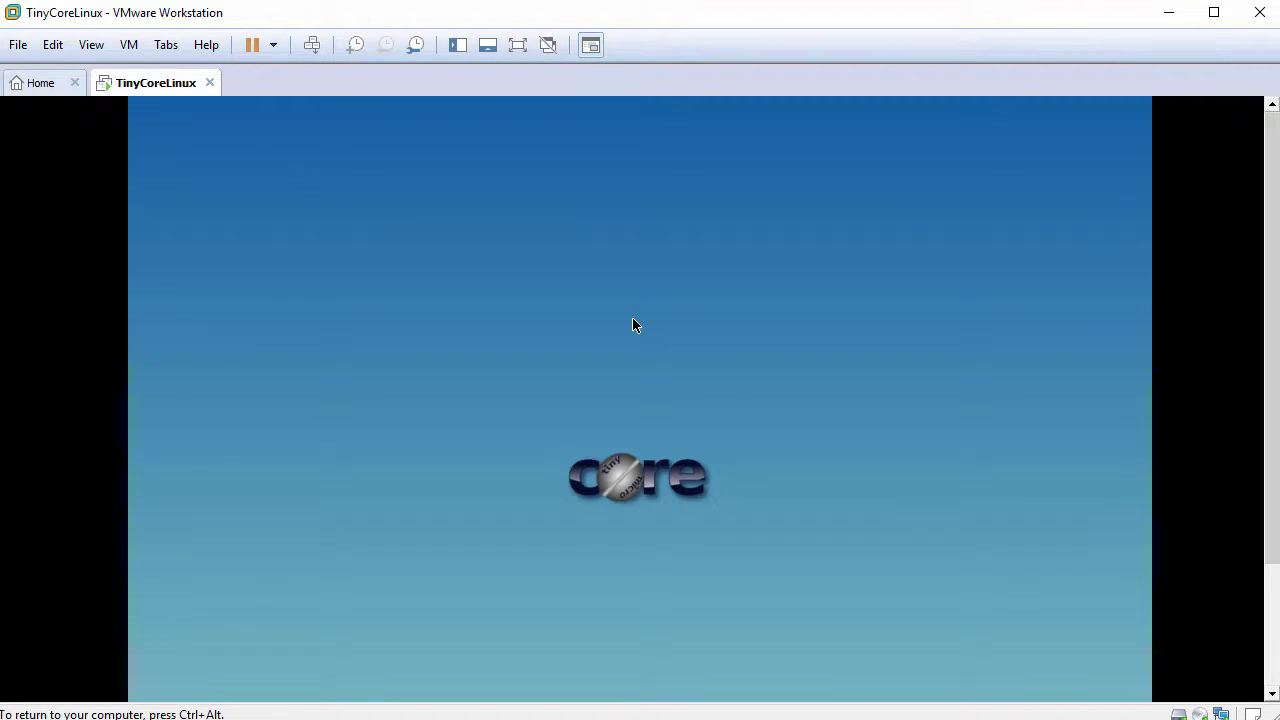
- Launch the TC_Install application from the Tiny Core desktop and bring its whole window into view
key(ctrl+alt)
drag(1274, 380, 1266, 519)
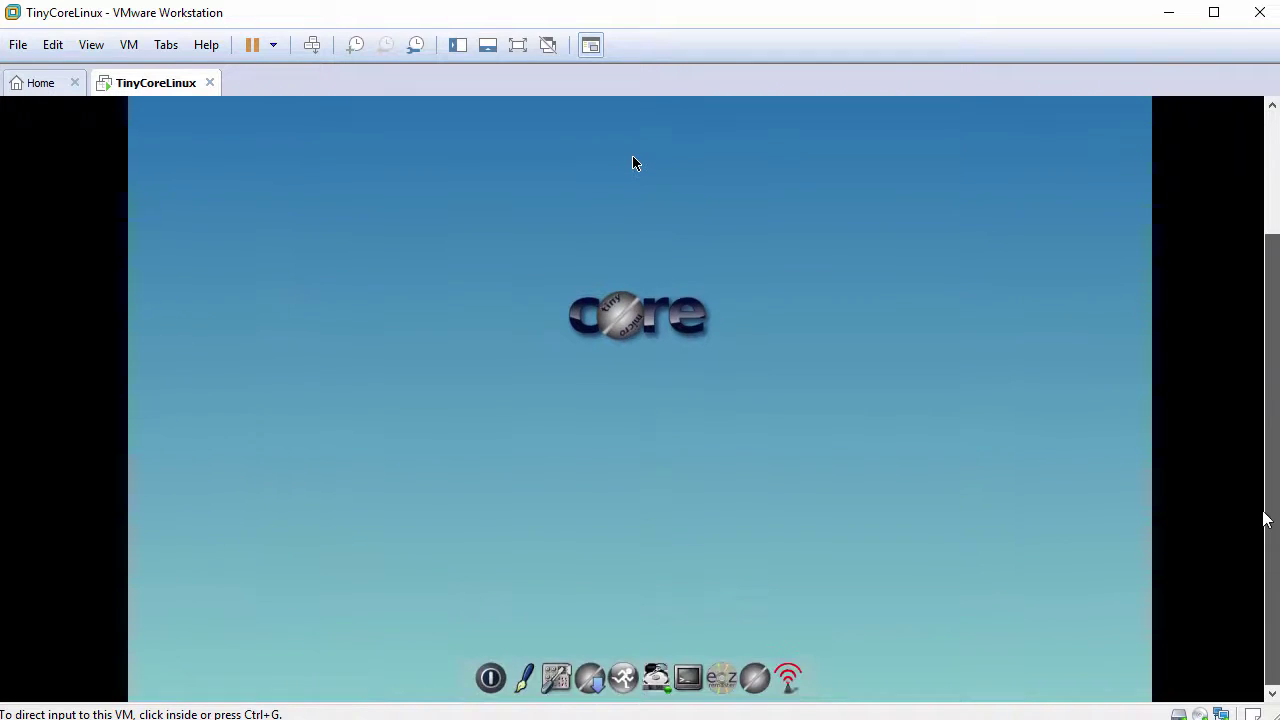
click(802, 423)
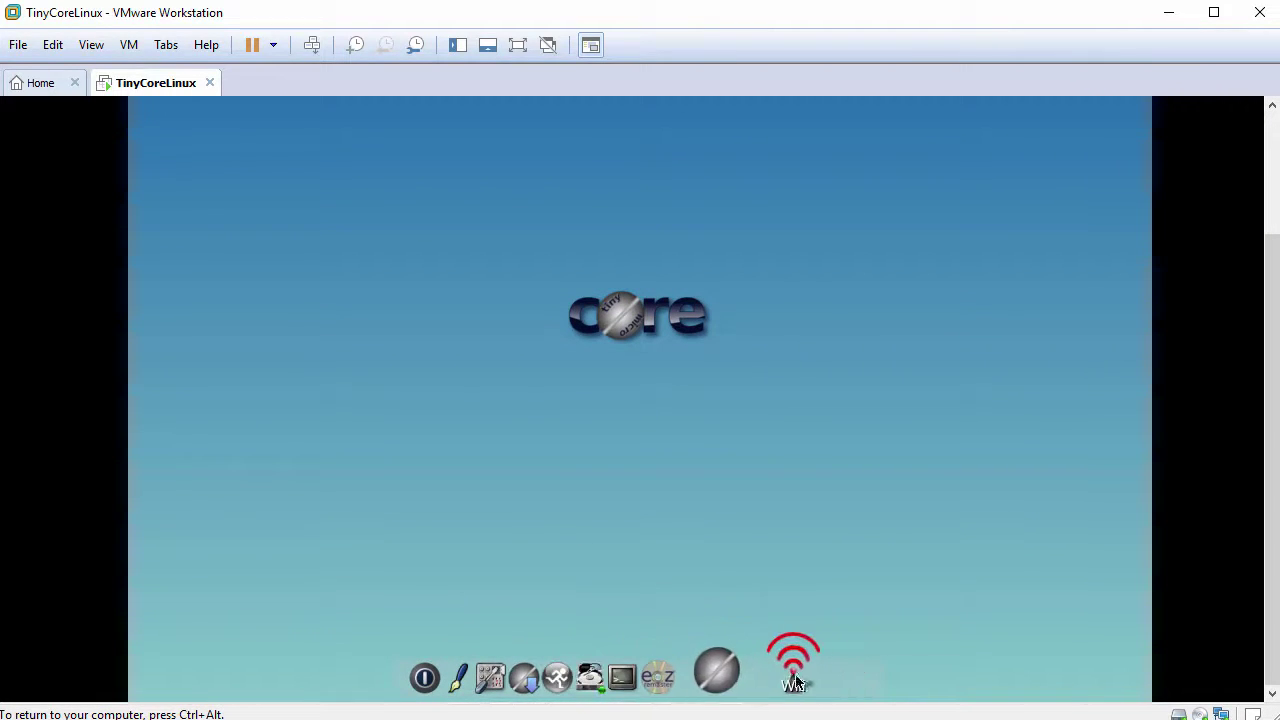
right_click(447, 238)
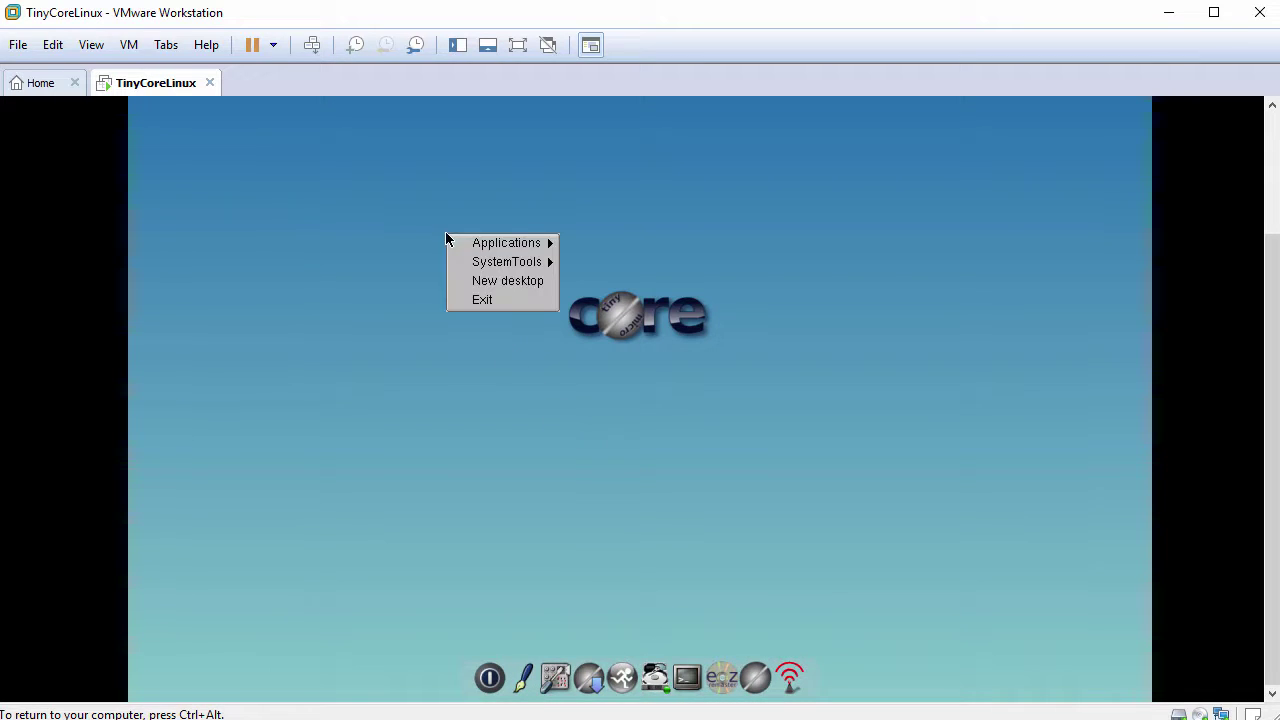
mouse_move(491, 248)
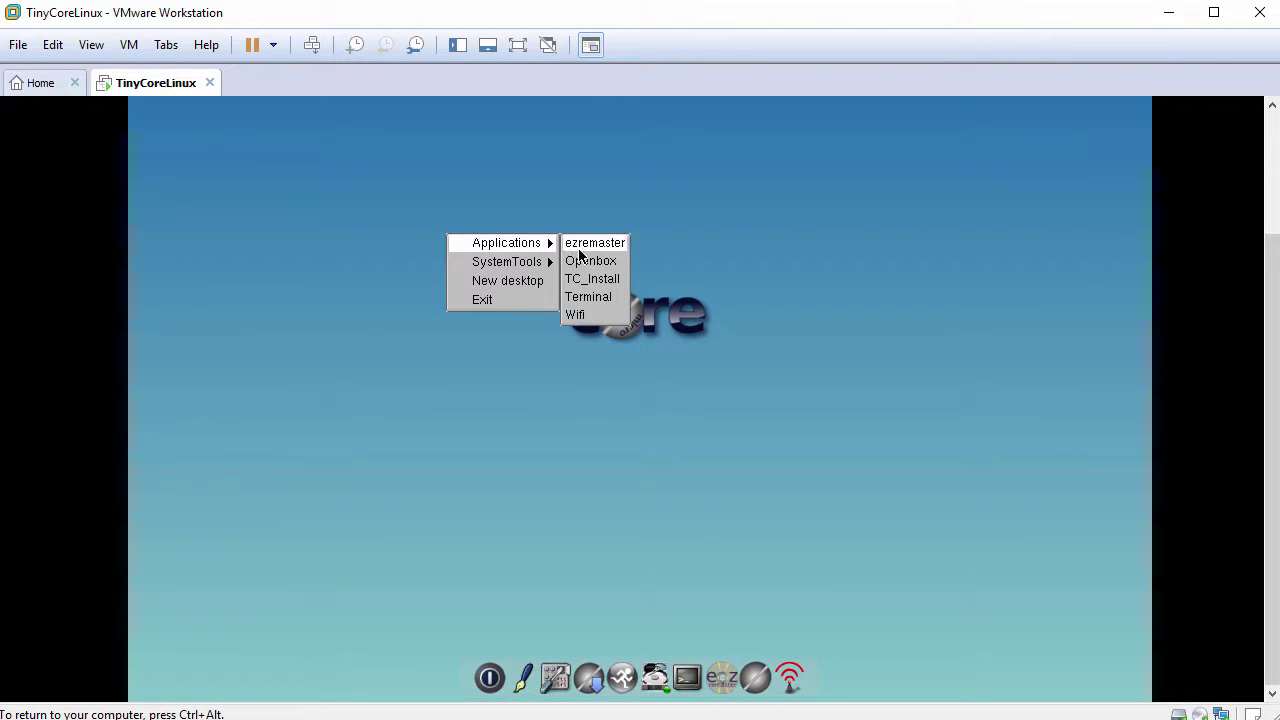
click(587, 280)
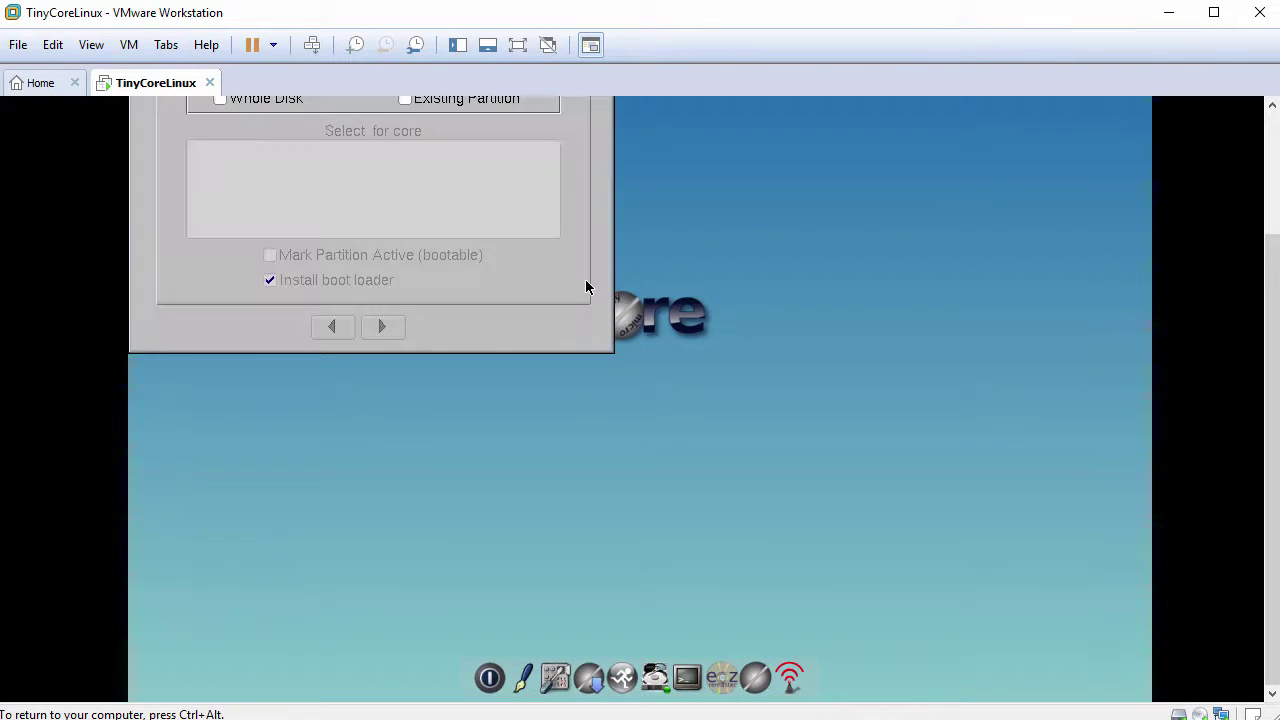
scroll(1268, 417, up, 3)
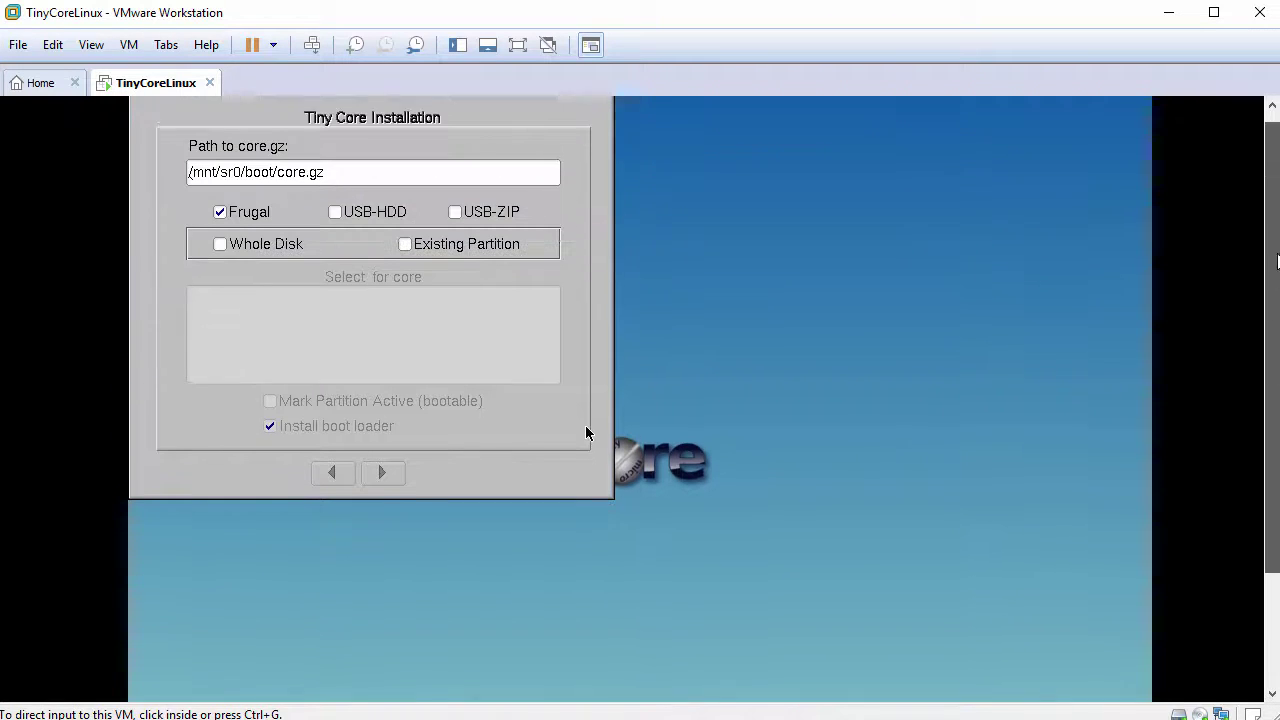
click(551, 364)
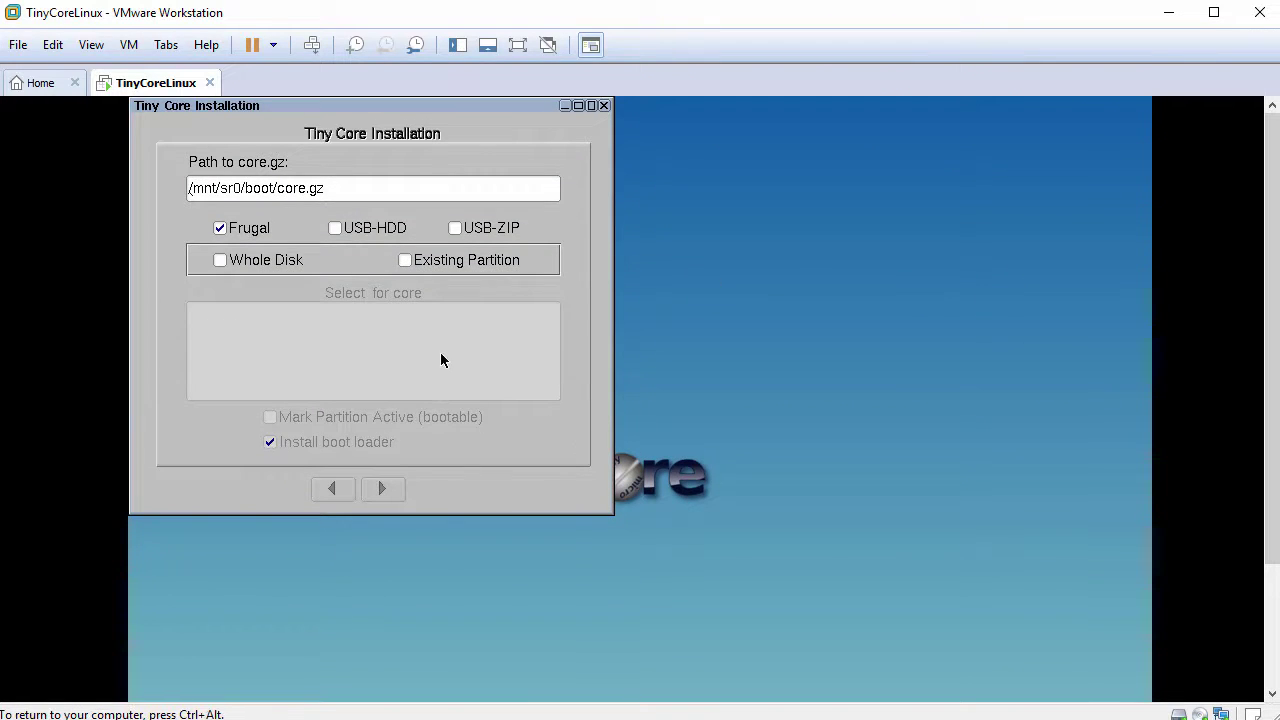
- Set up a frugal installation on the whole disk sda with the boot loader, formatted as ext4
click(220, 261)
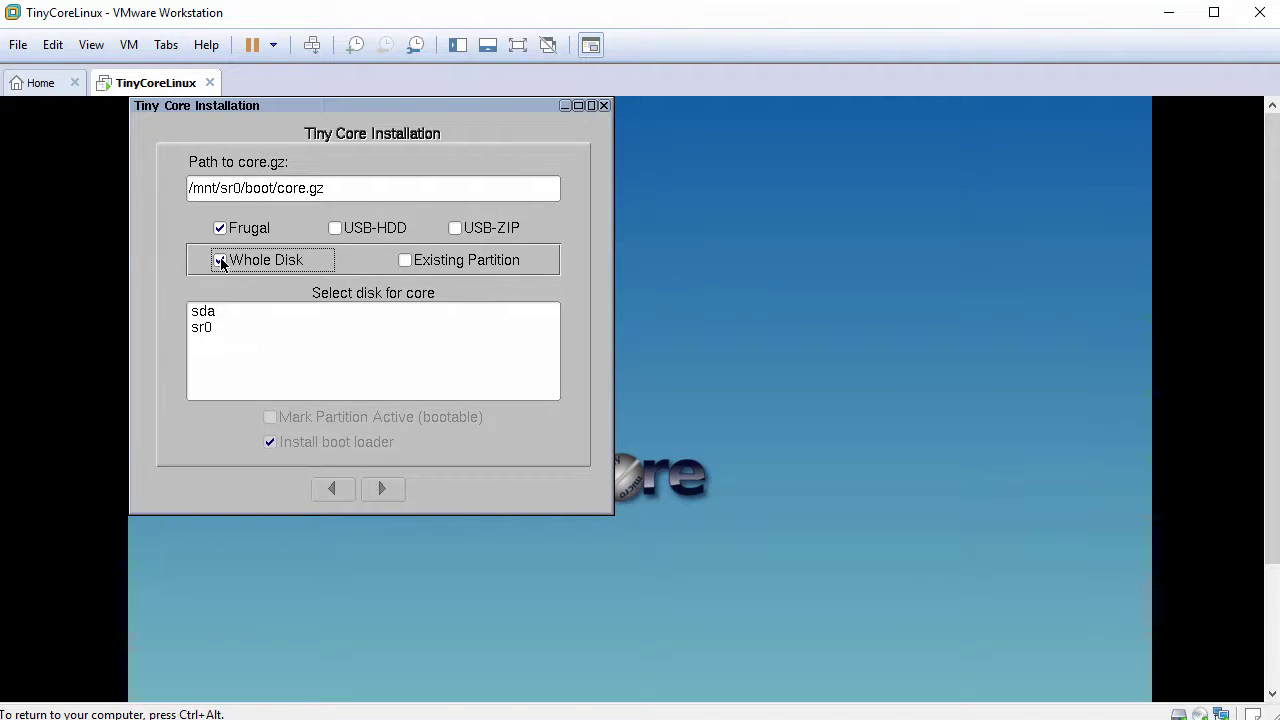
click(197, 313)
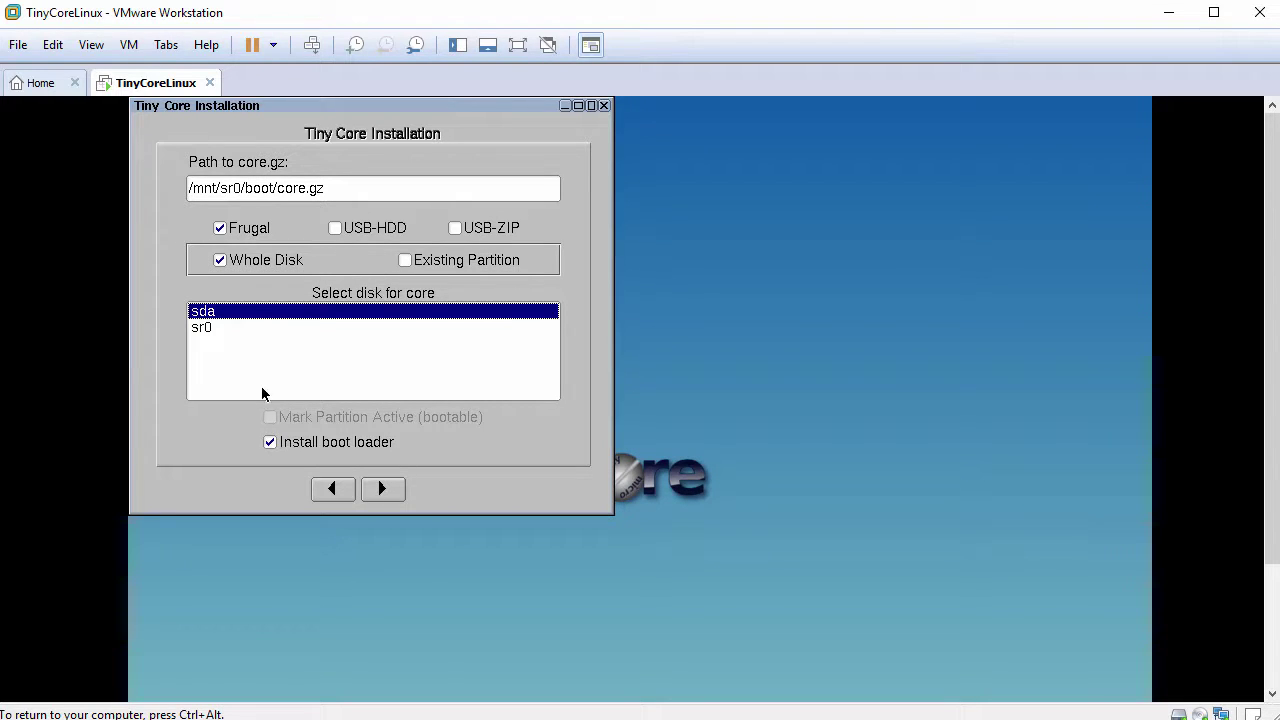
click(385, 490)
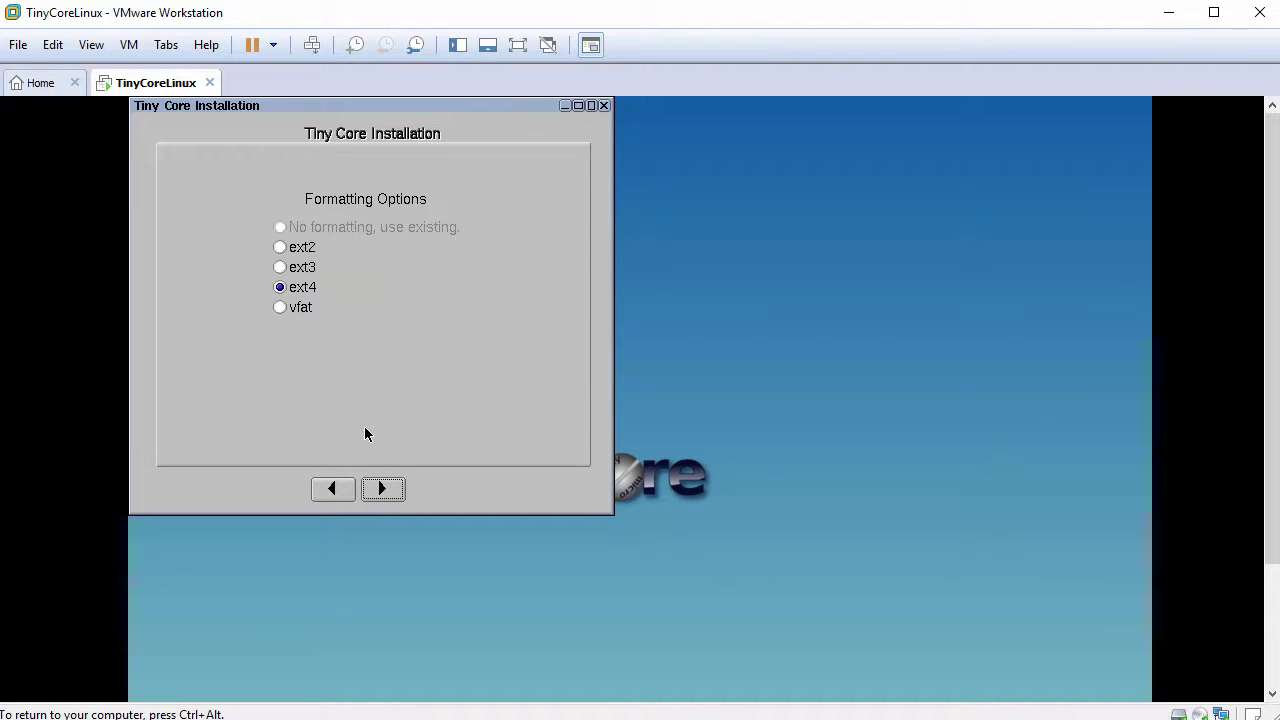
click(384, 488)
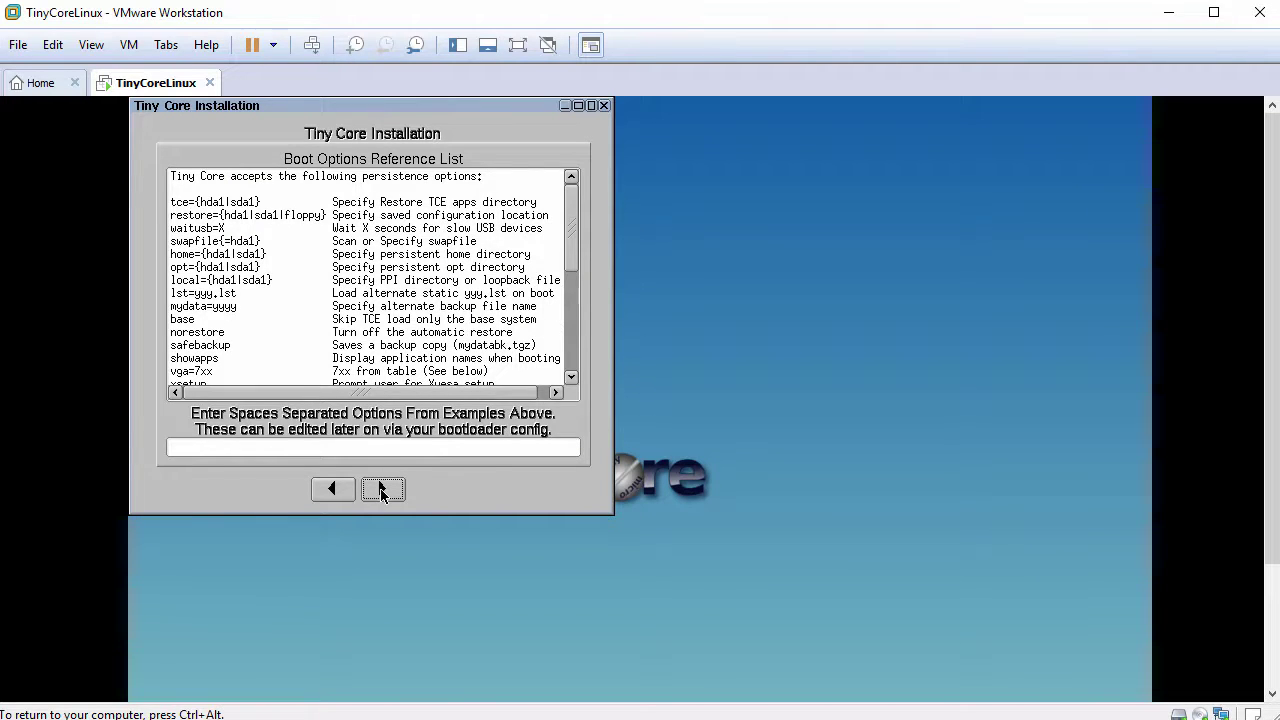
- Leave the boot options empty, keep Core and X/GUI Desktop without extra extensions, and run the installation
click(383, 490)
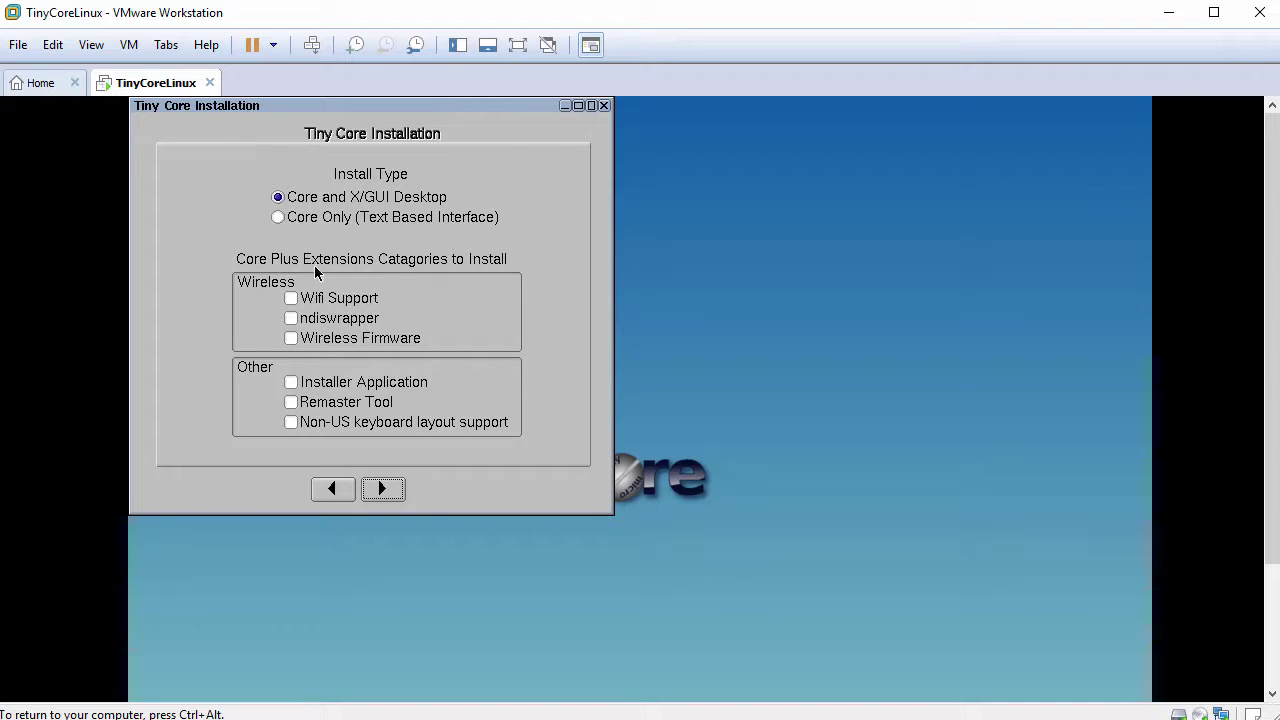
click(384, 490)
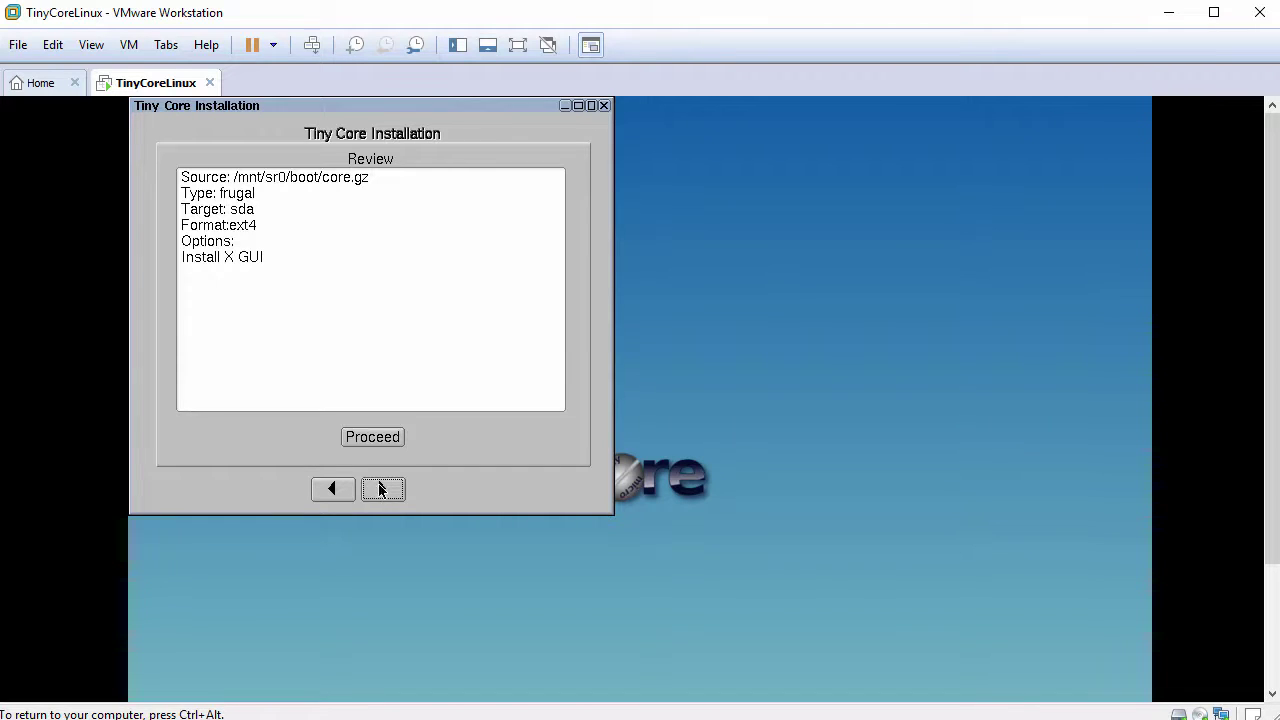
click(371, 440)
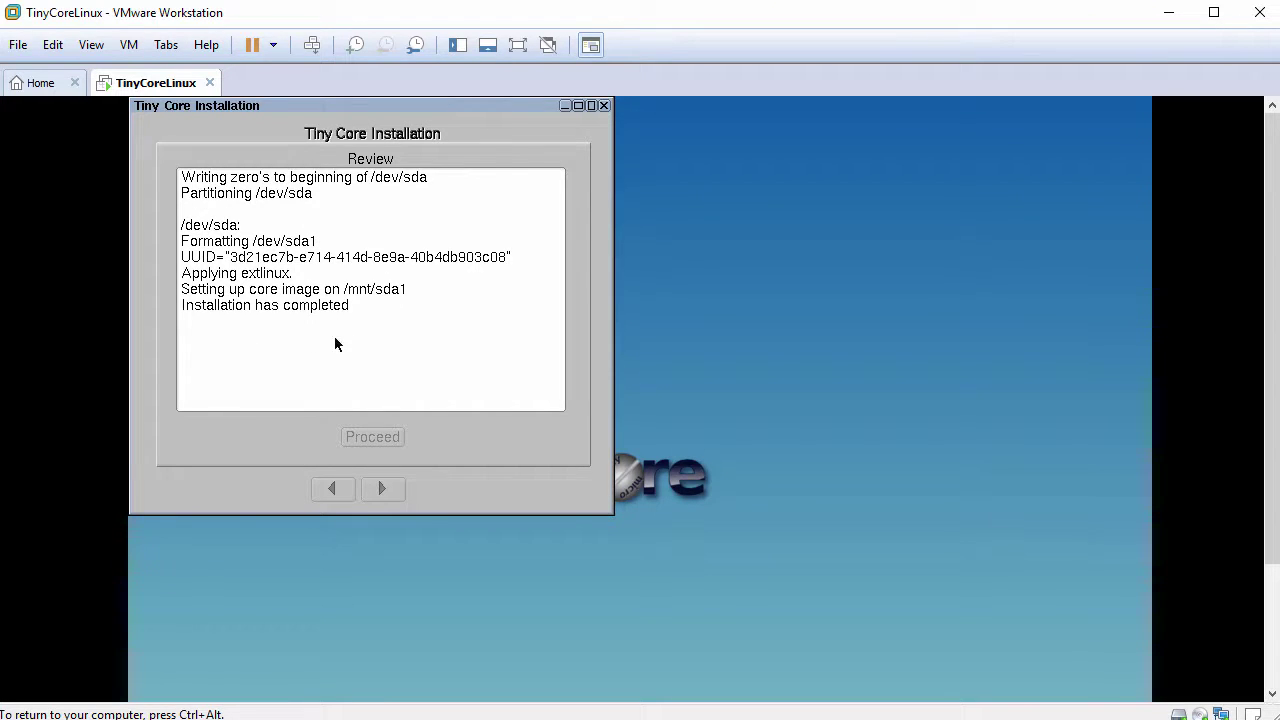
- Close the installer and reboot Tiny Core with the backup option set to None
click(604, 106)
right_click(336, 137)
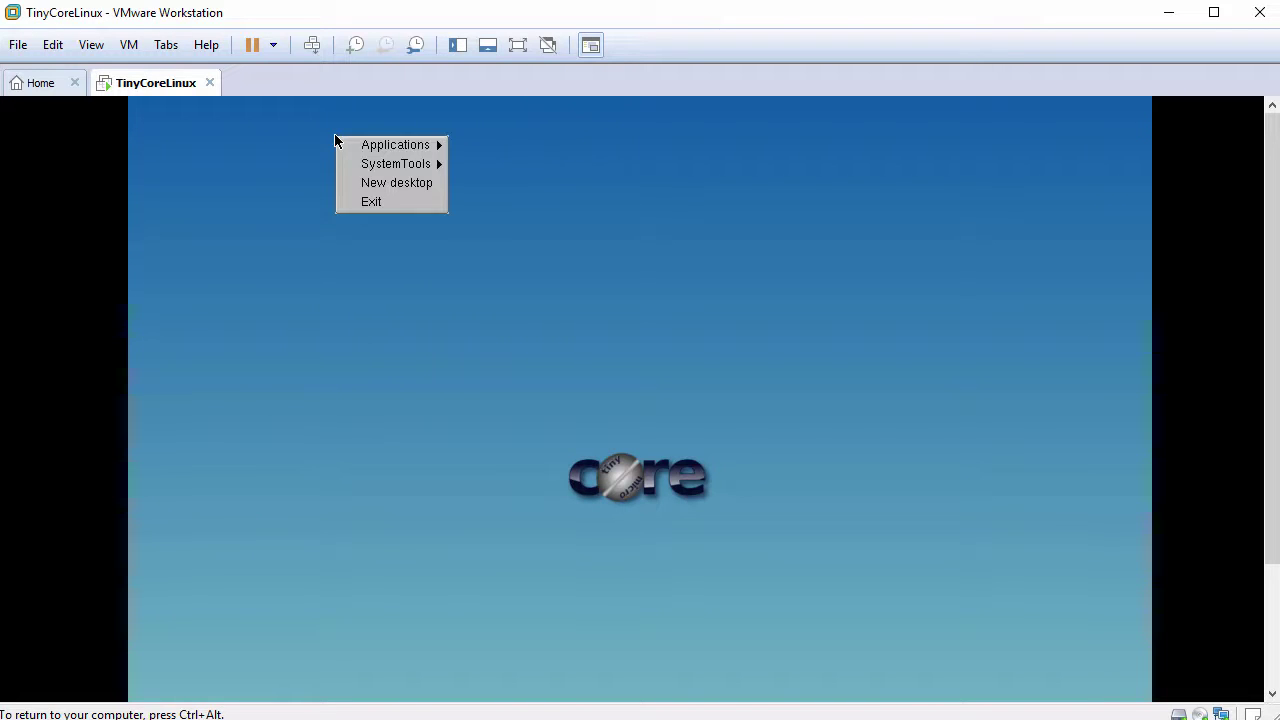
click(379, 201)
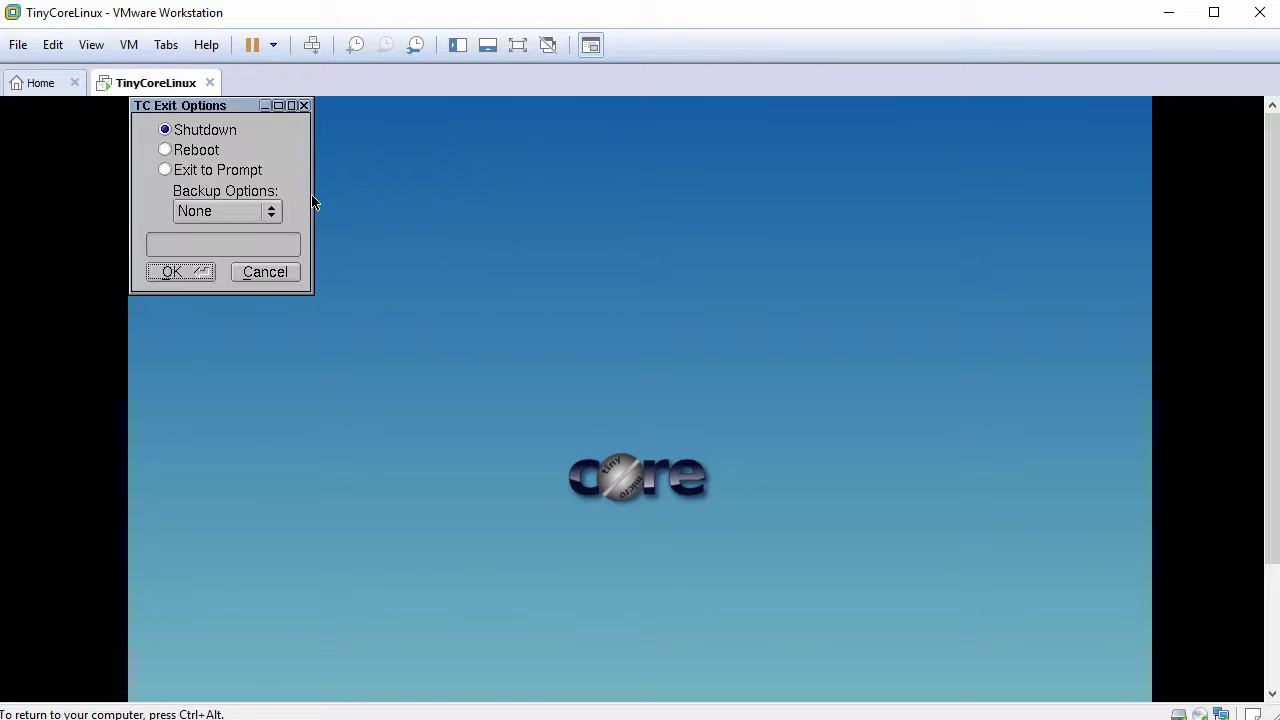
click(186, 152)
click(180, 270)
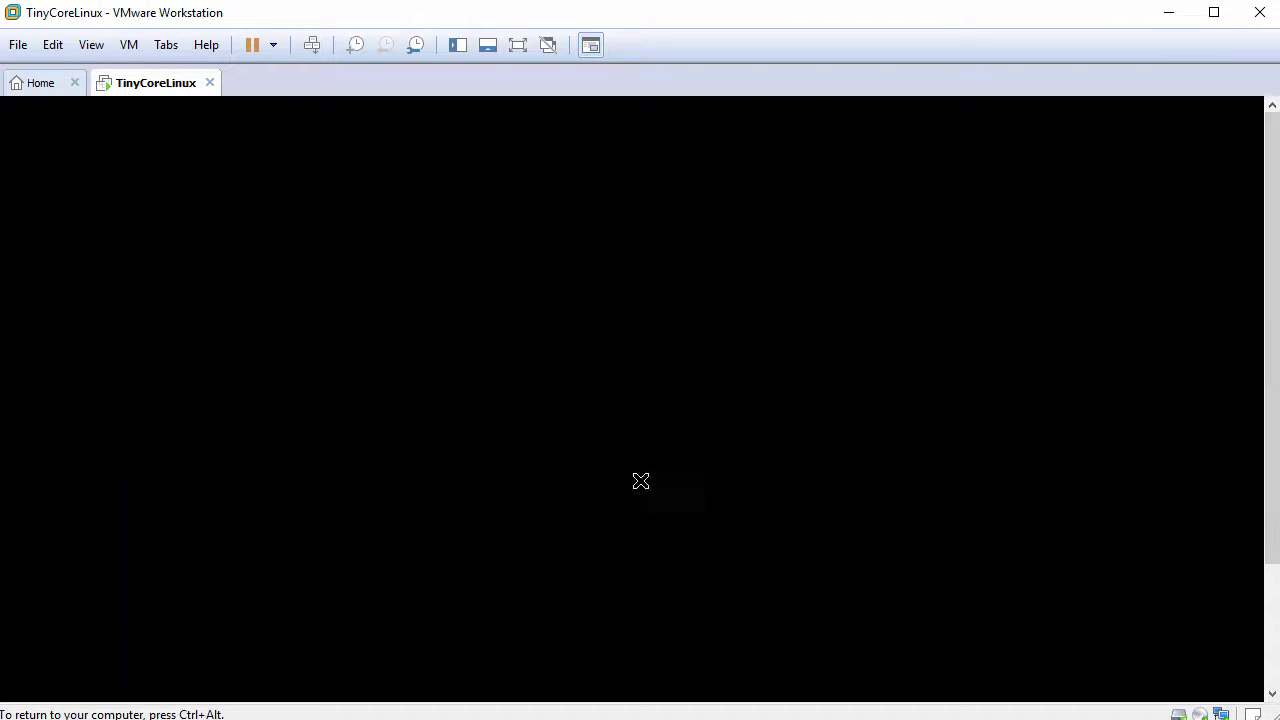
- Check the terminal on the rebooted Tiny Core desktop, then close it
key(ctrl+alt)
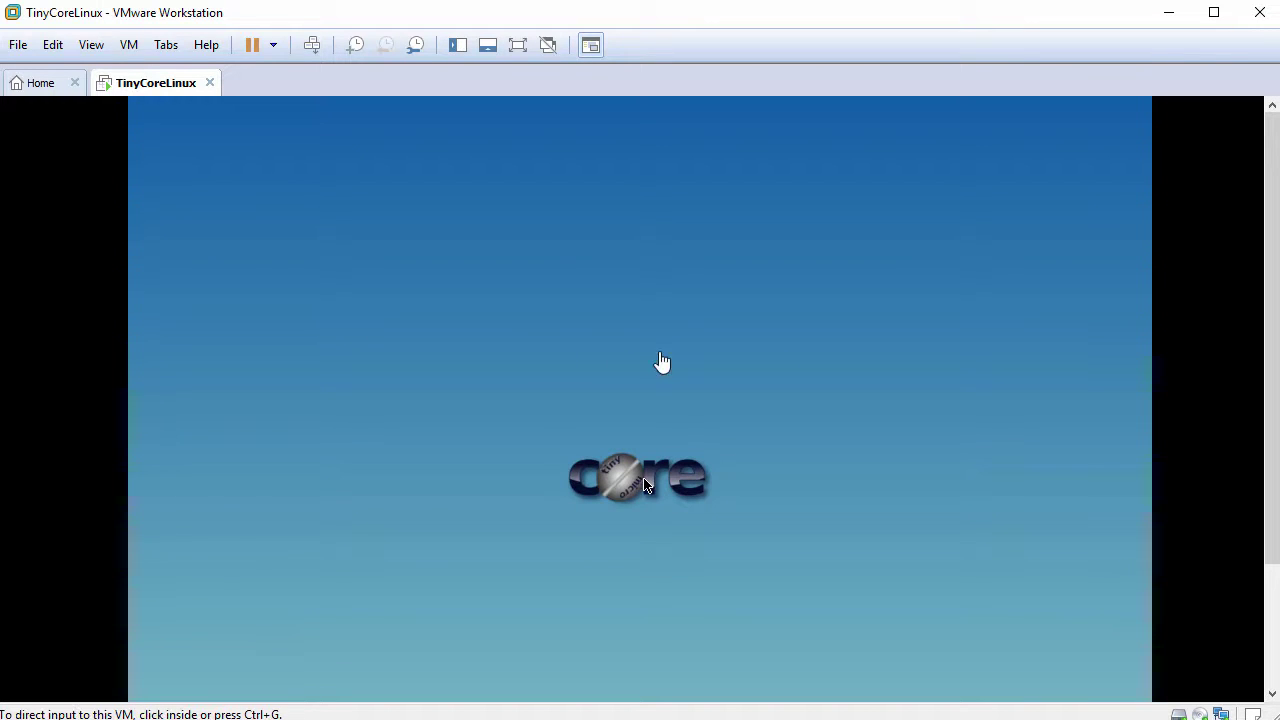
drag(1266, 423, 1260, 601)
click(980, 576)
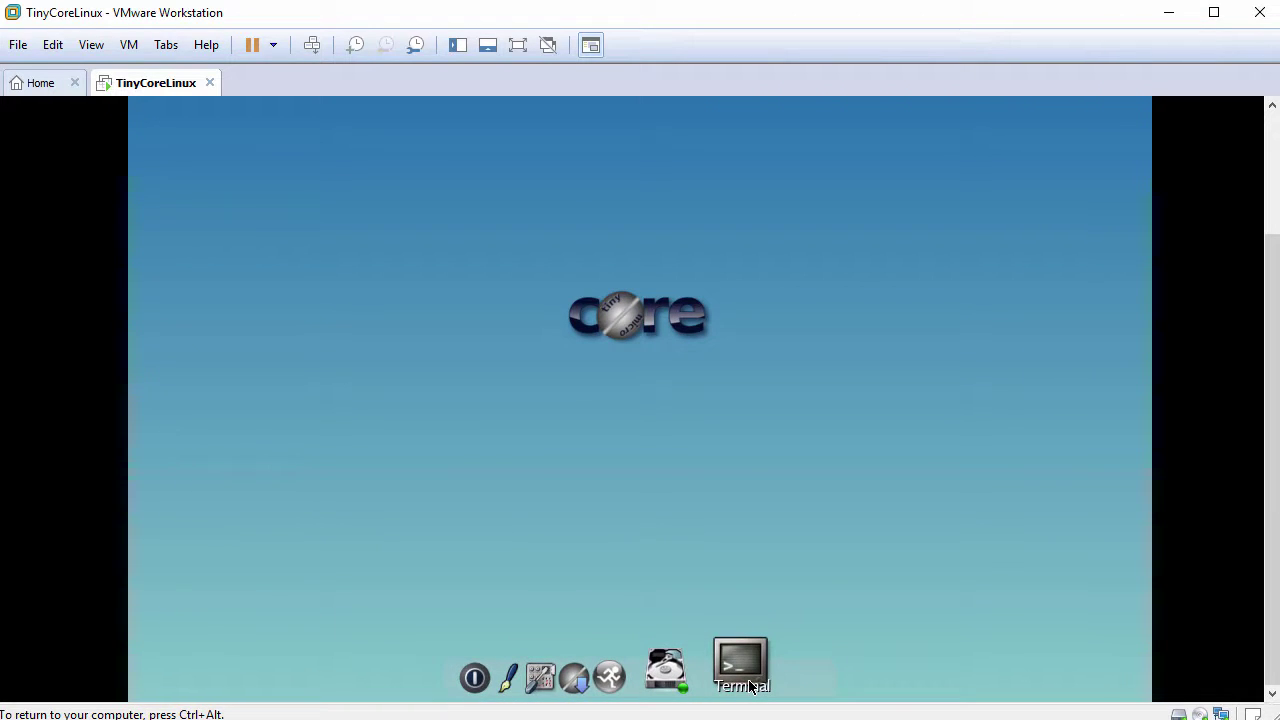
click(750, 686)
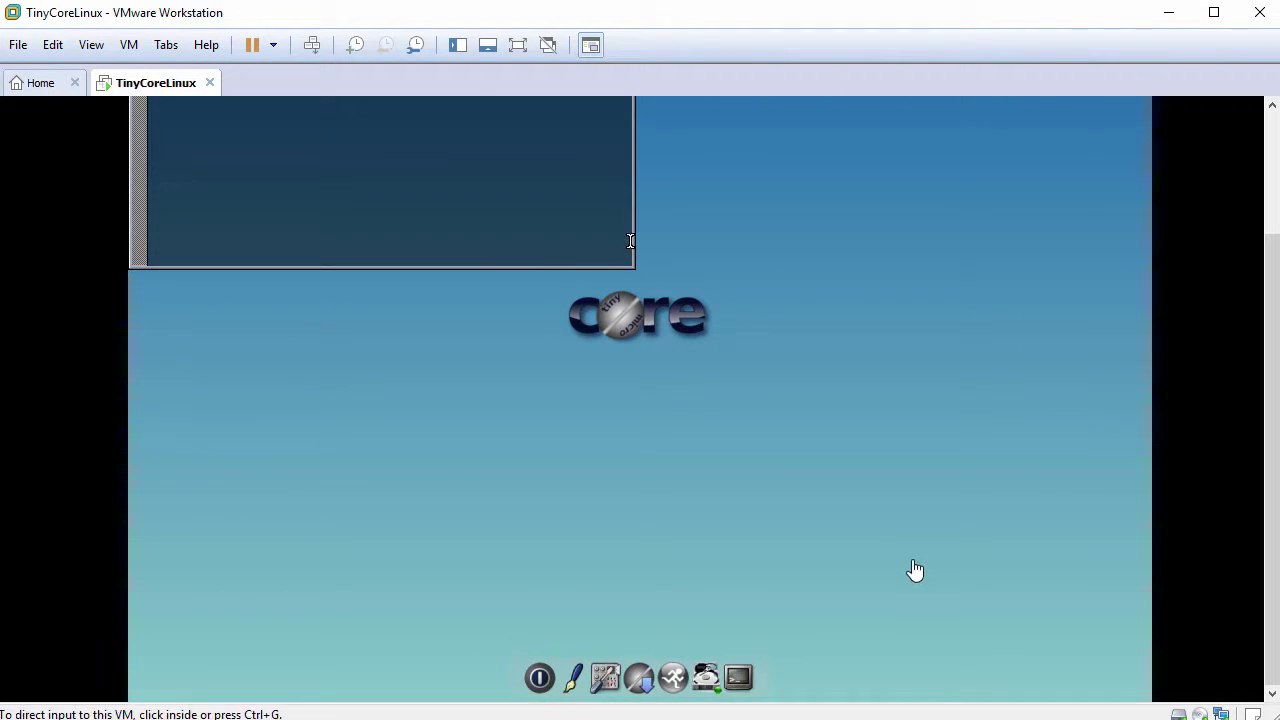
drag(1274, 351, 1274, 200)
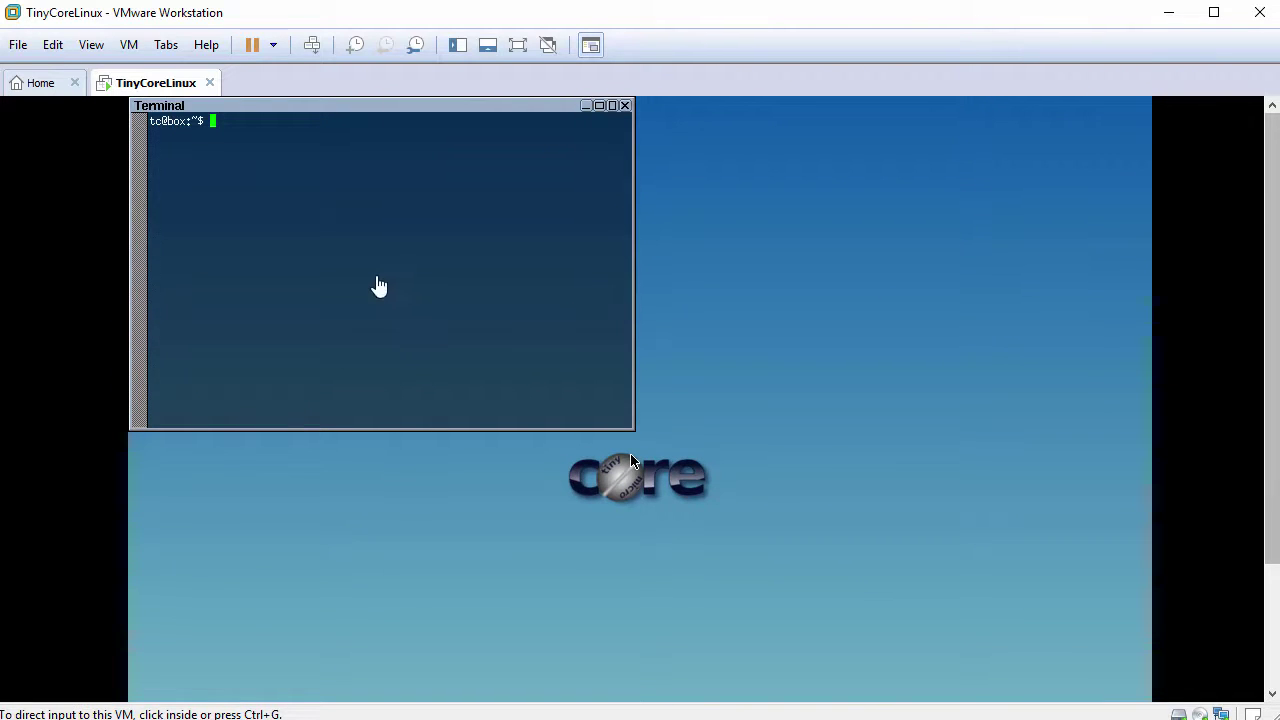
click(377, 286)
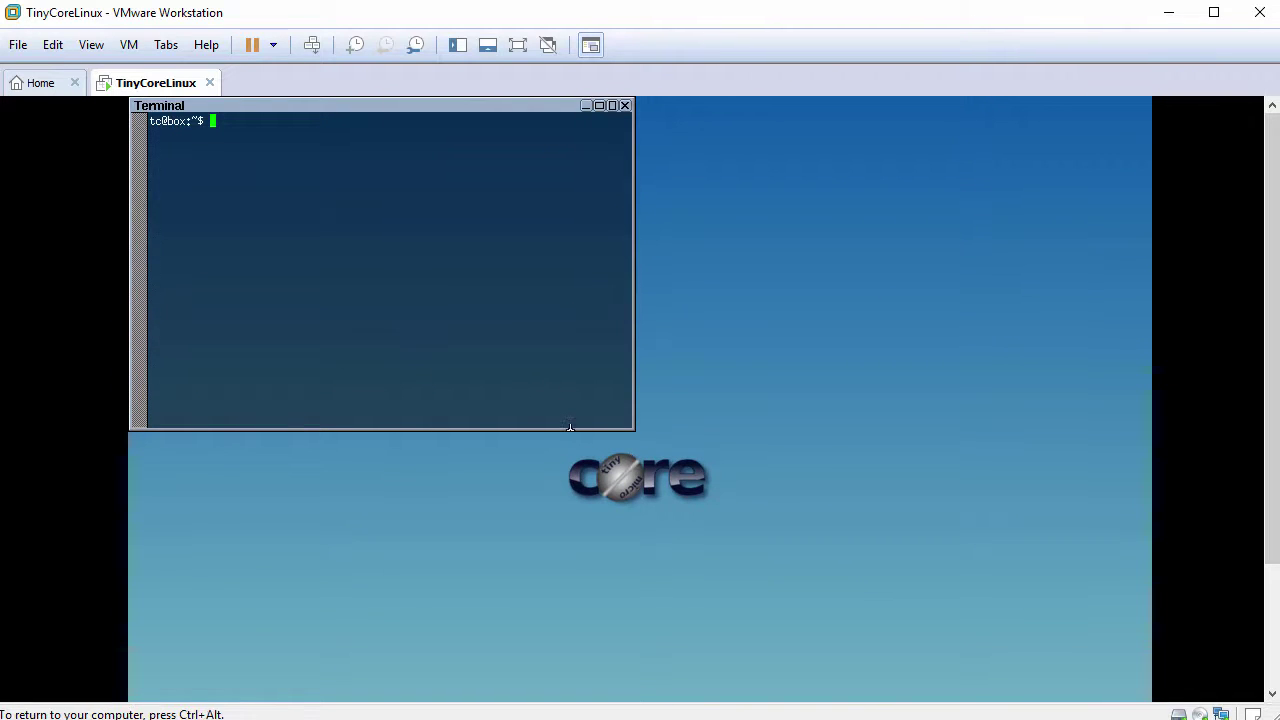
click(625, 105)
right_click(323, 217)
mouse_move(368, 233)
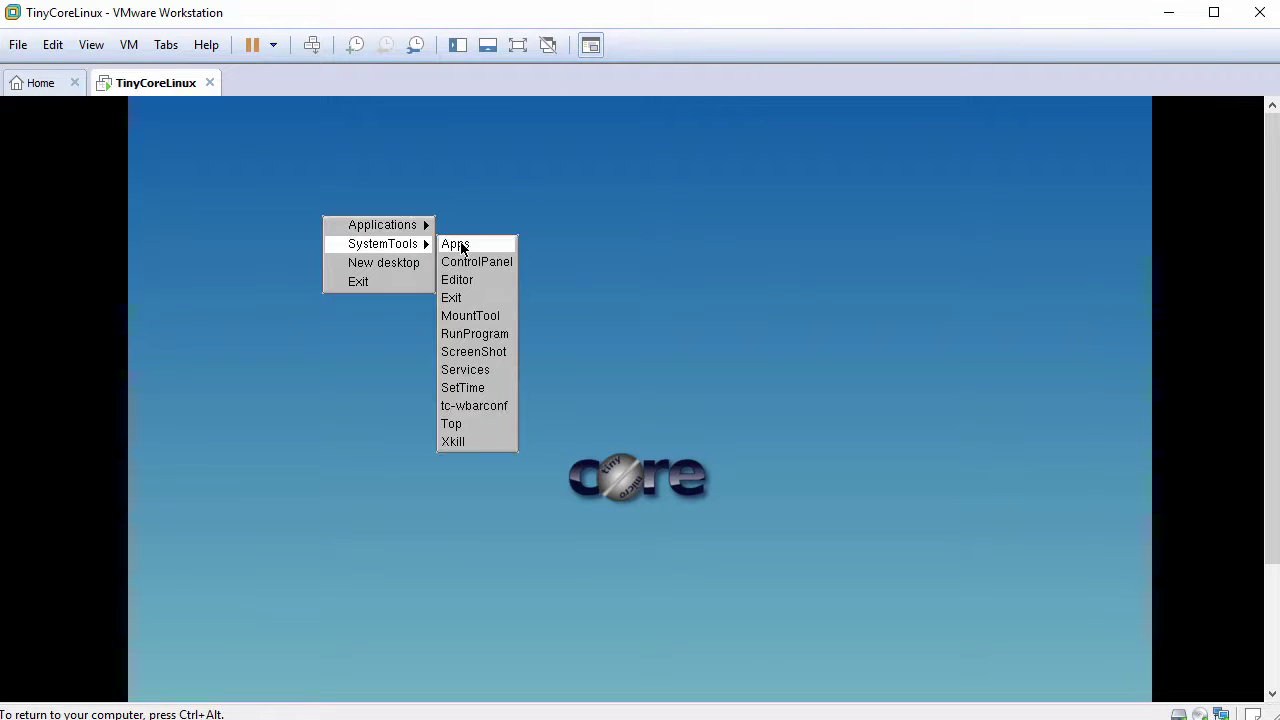
click(474, 247)
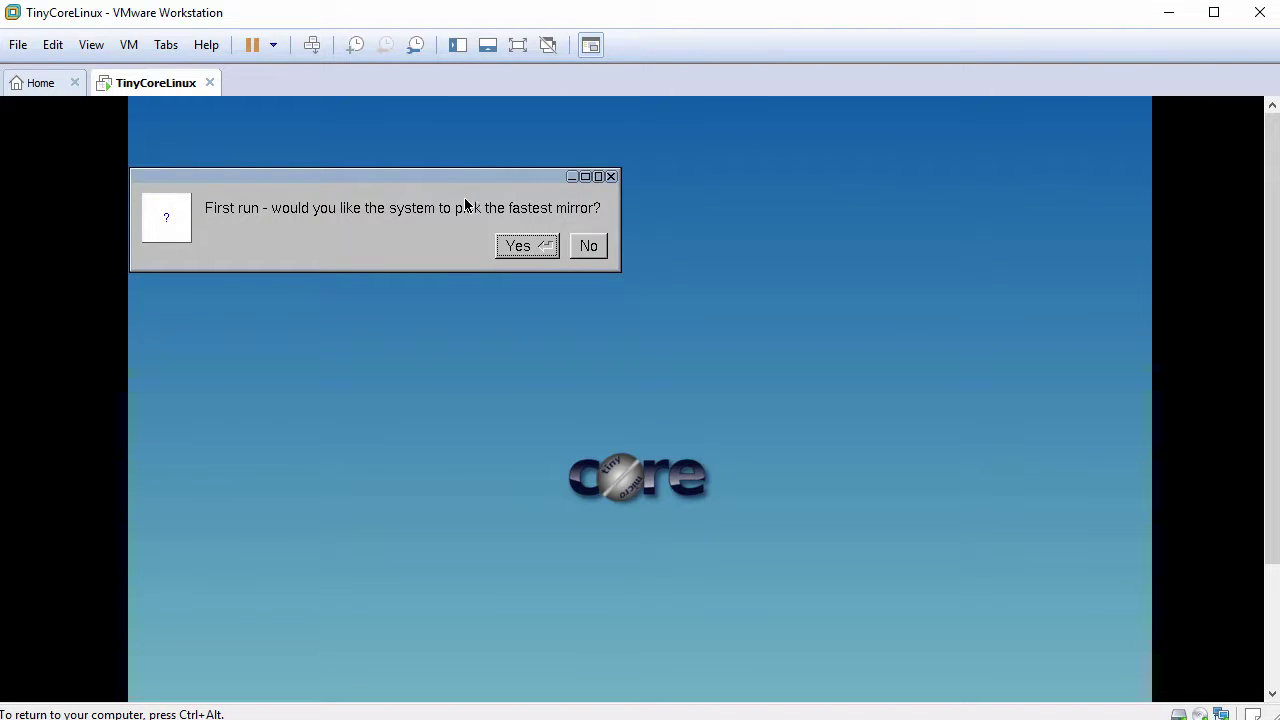
click(529, 248)
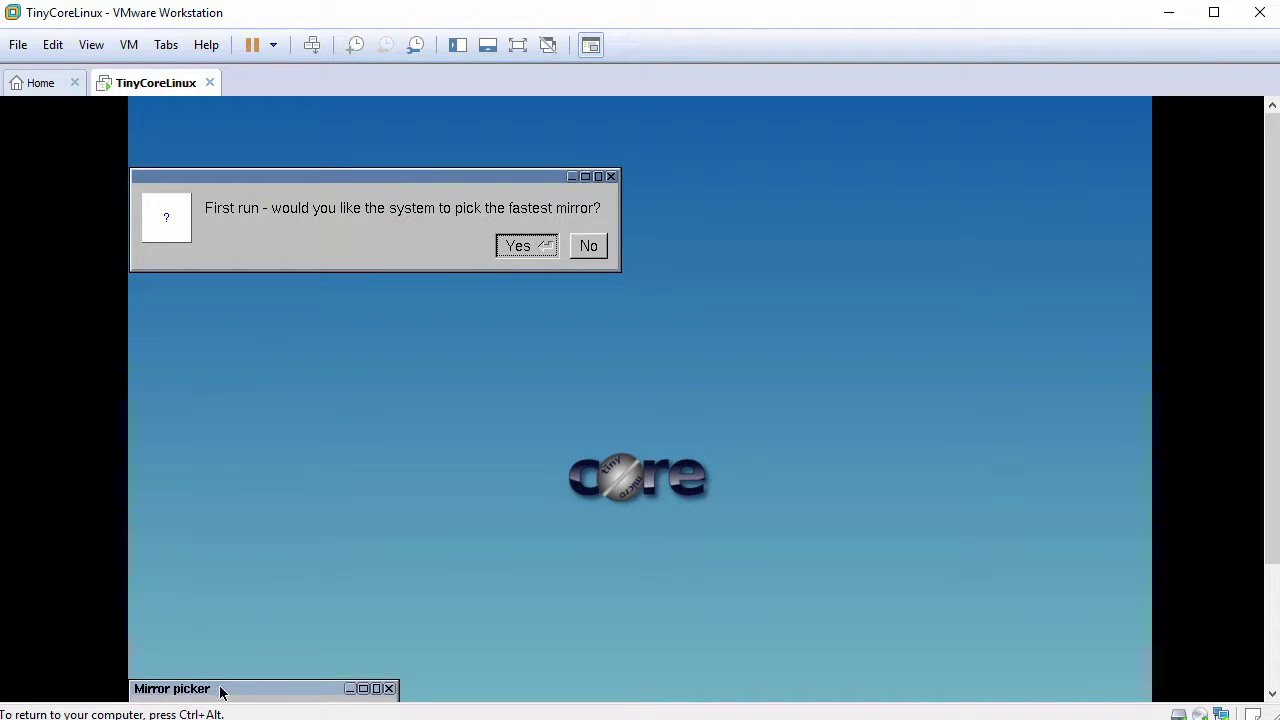
drag(220, 686, 288, 403)
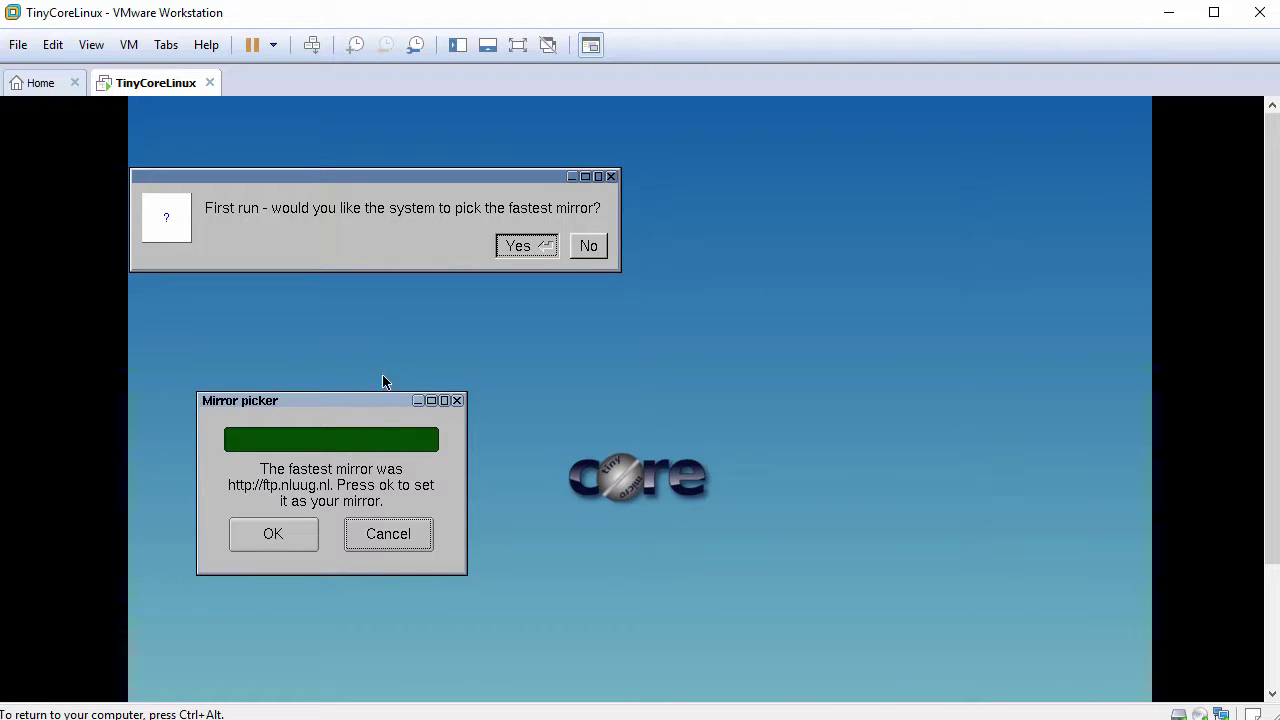
click(292, 533)
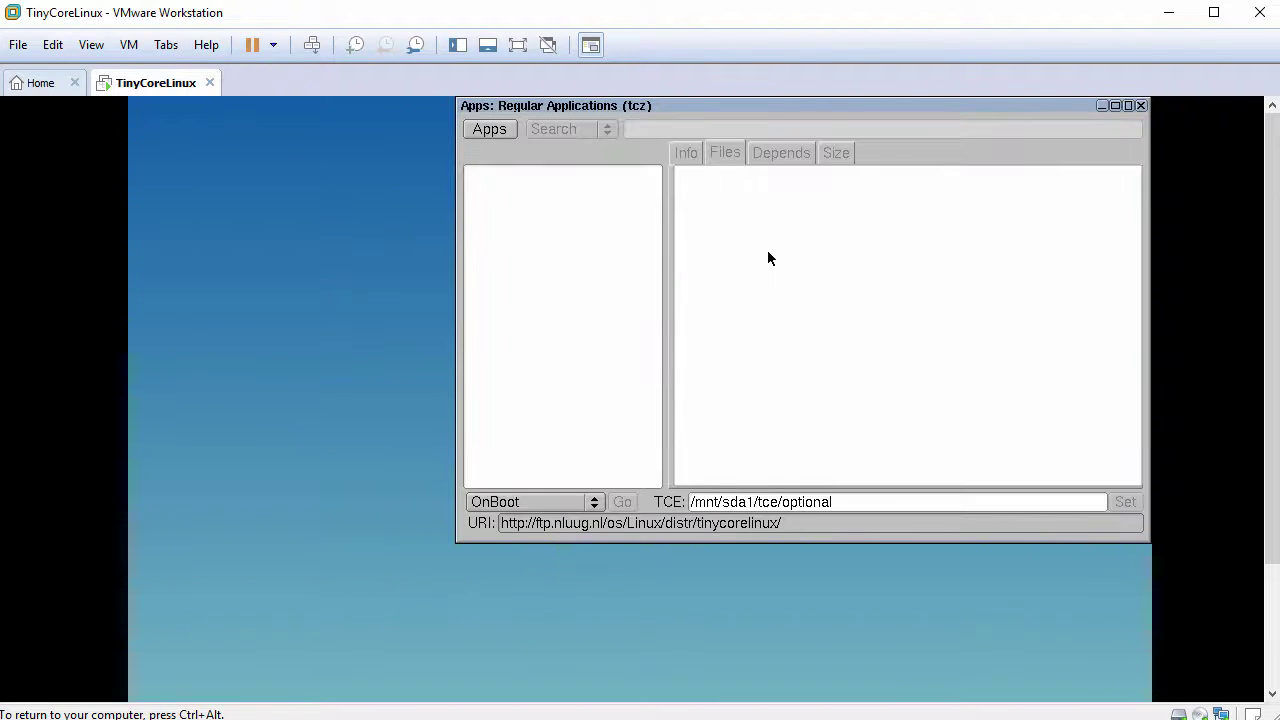
- Browse the remote cloud extensions in the Apps tool and search them for "terminal"
drag(774, 108, 593, 162)
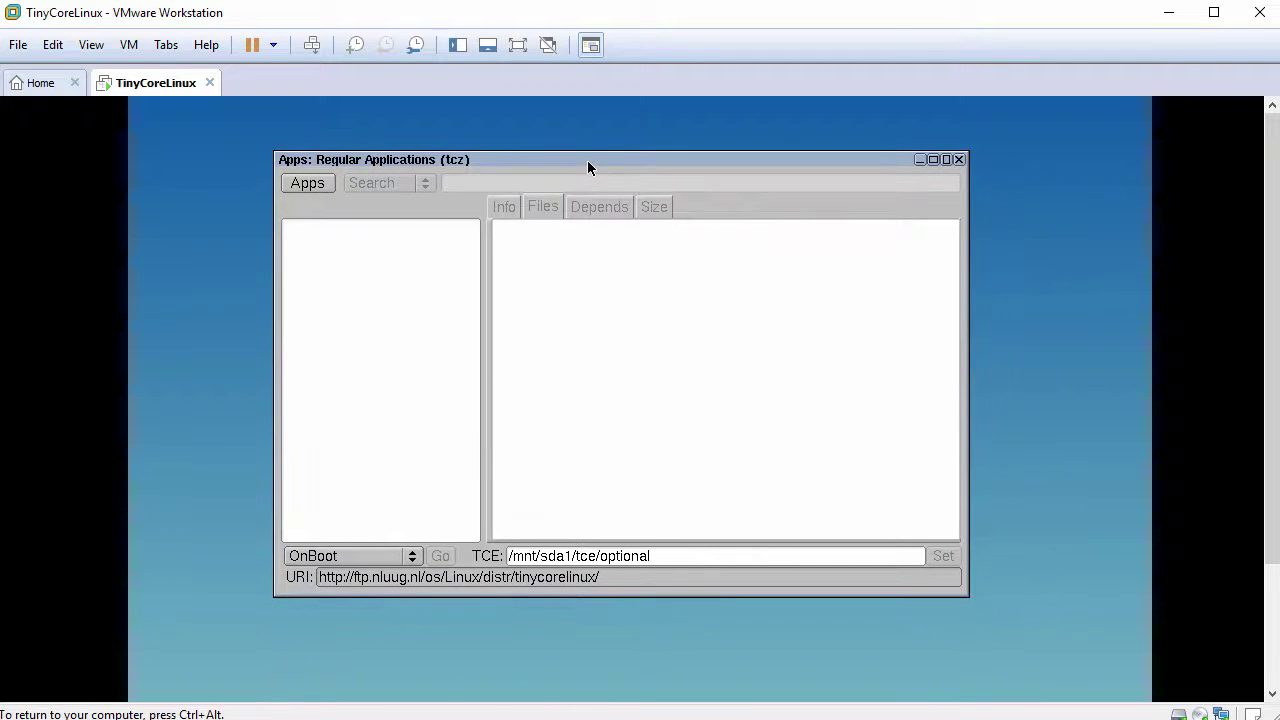
click(310, 187)
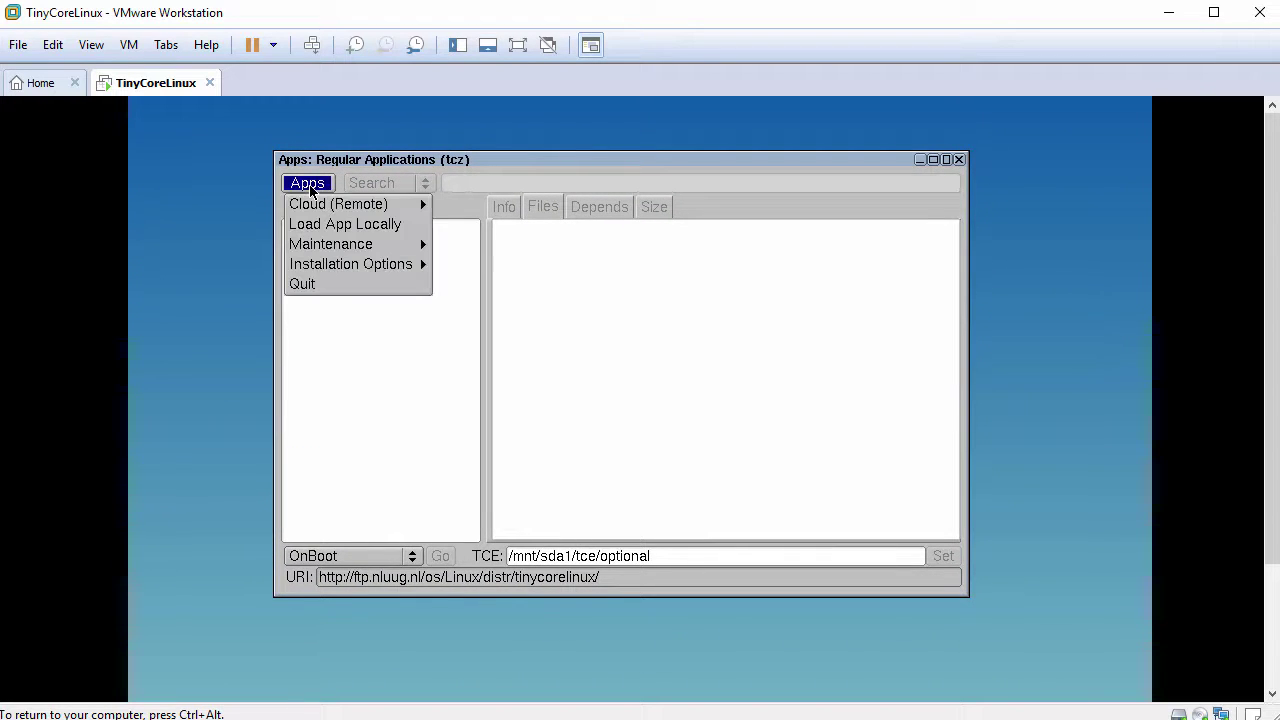
mouse_move(318, 201)
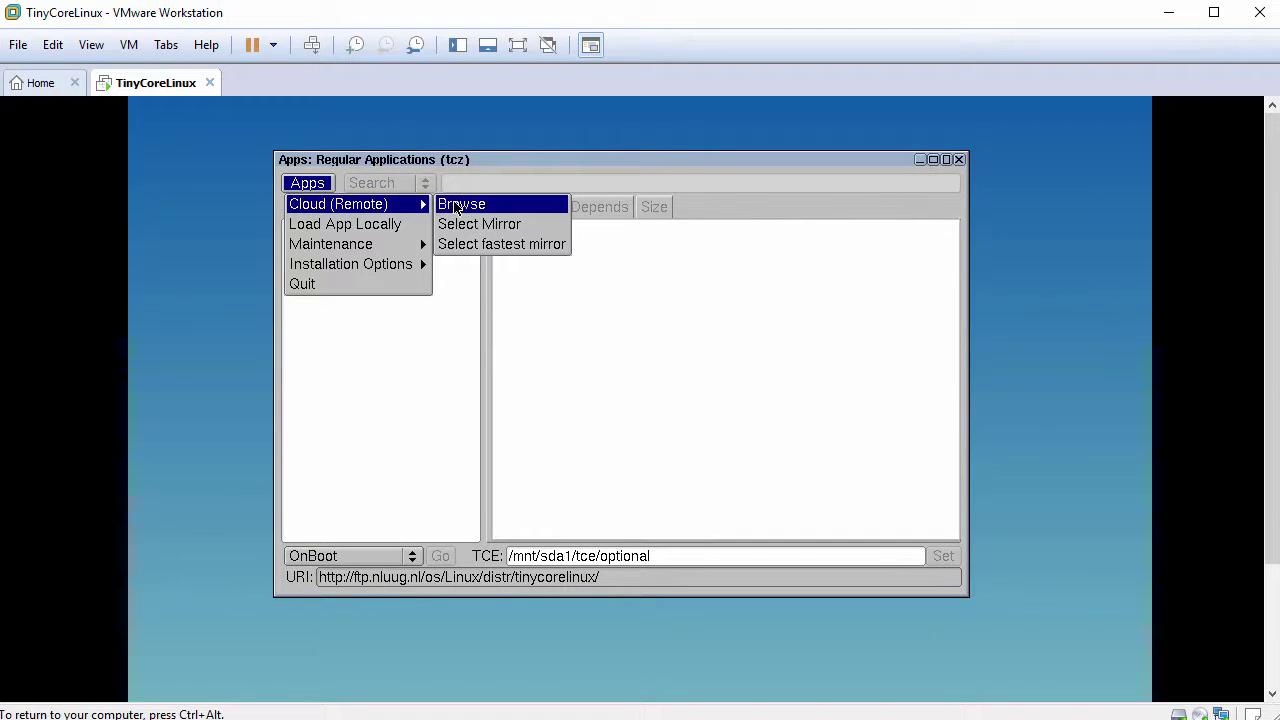
click(458, 206)
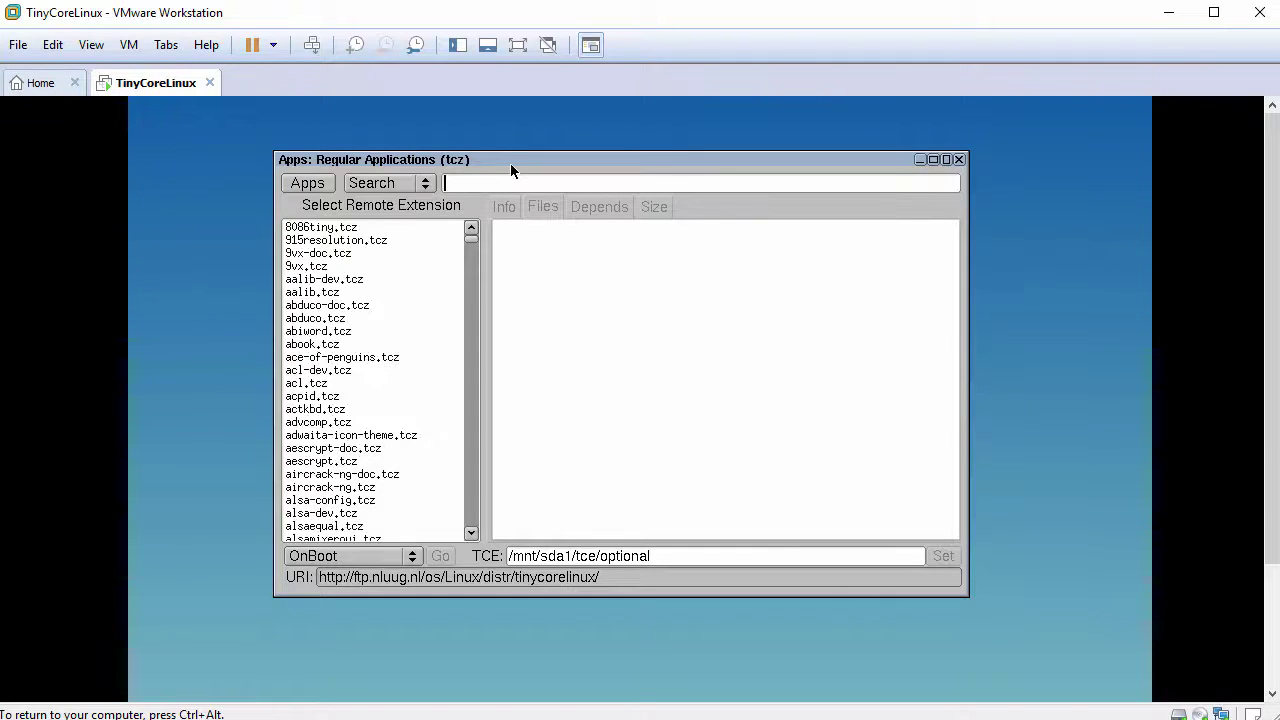
text(terminal)
key(Return)
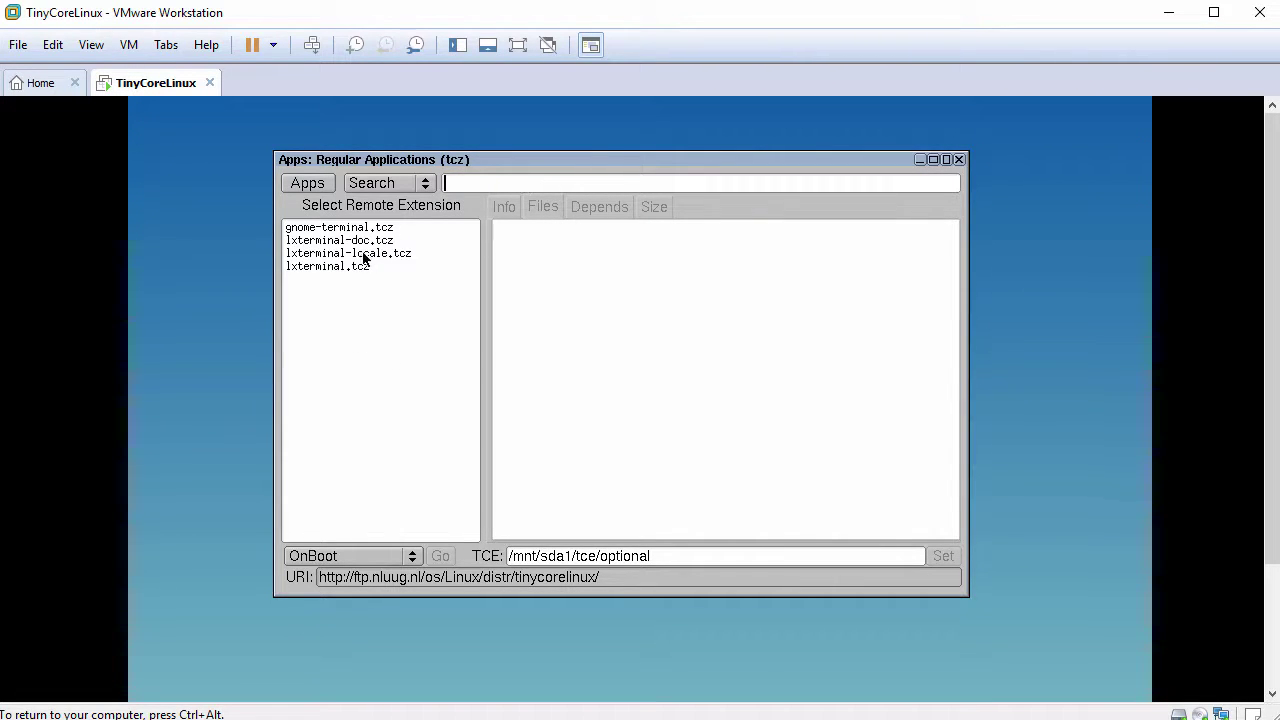
- Install the lxterminal.tcz extension with the OnBoot option and close the Apps tool
click(336, 268)
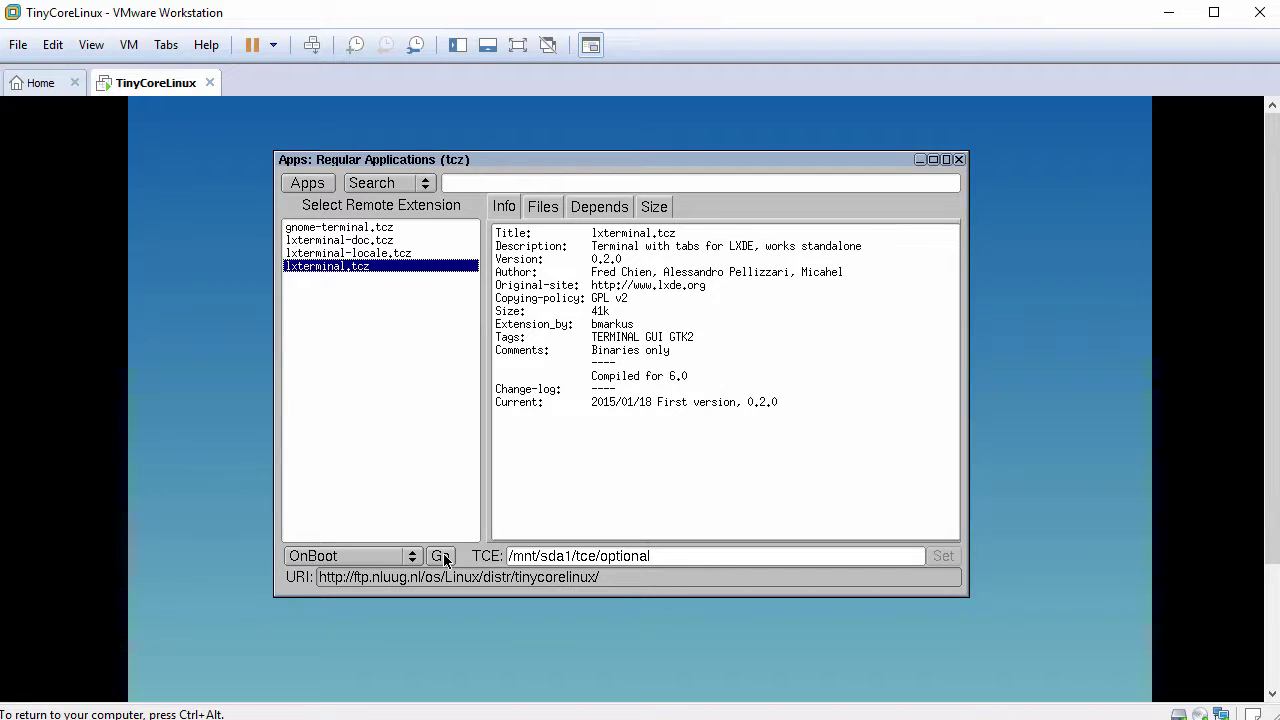
click(441, 557)
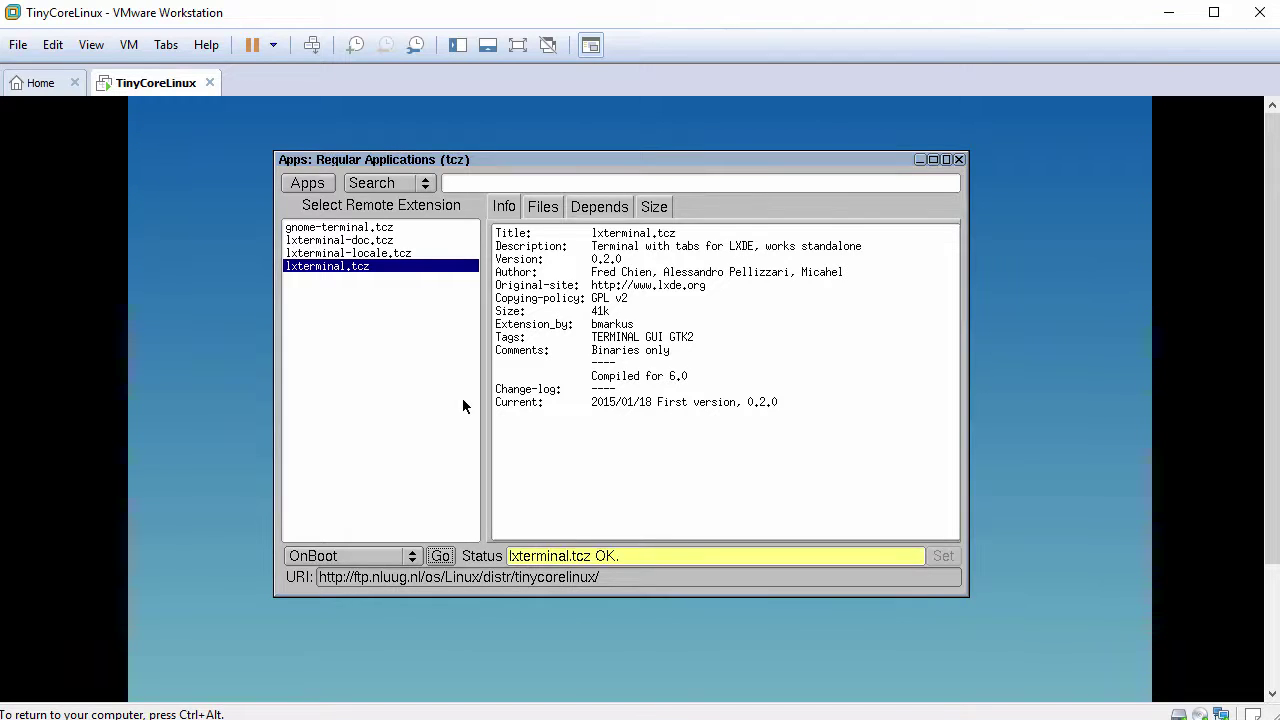
click(958, 161)
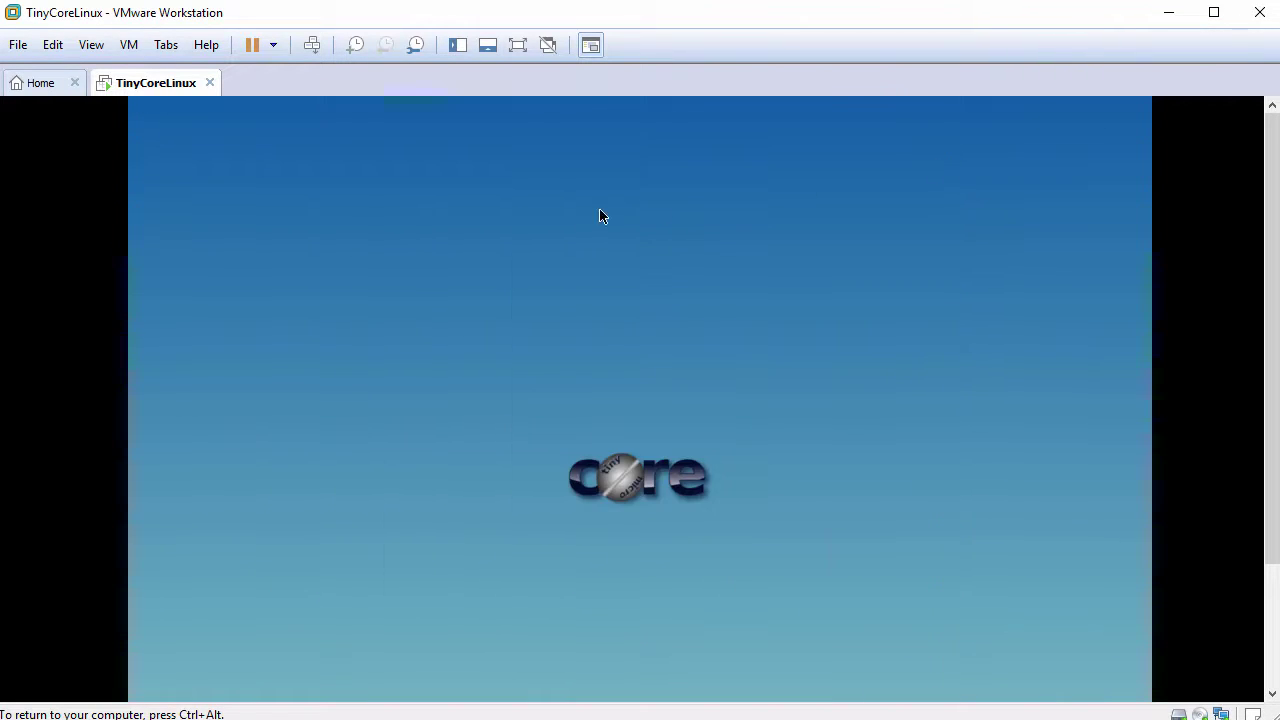
- Launch LXTerminal from the desktop applications and check the current user with whoami
right_click(346, 189)
mouse_move(418, 200)
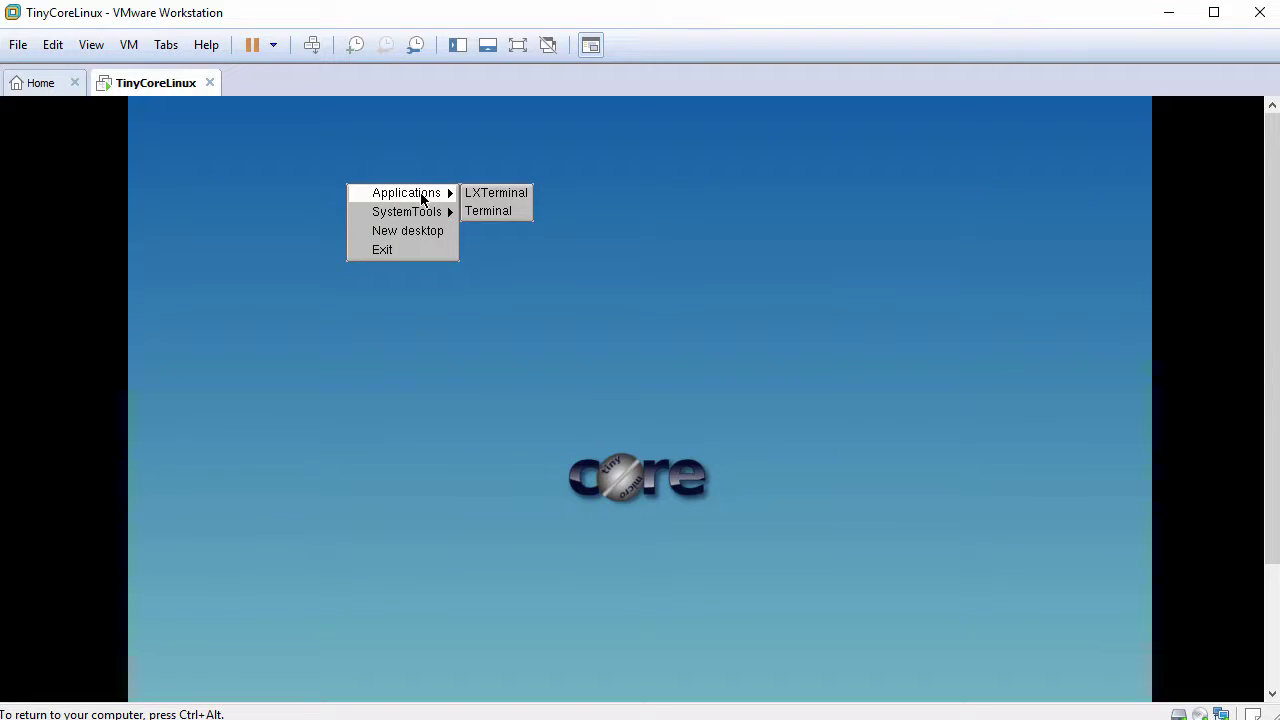
click(472, 193)
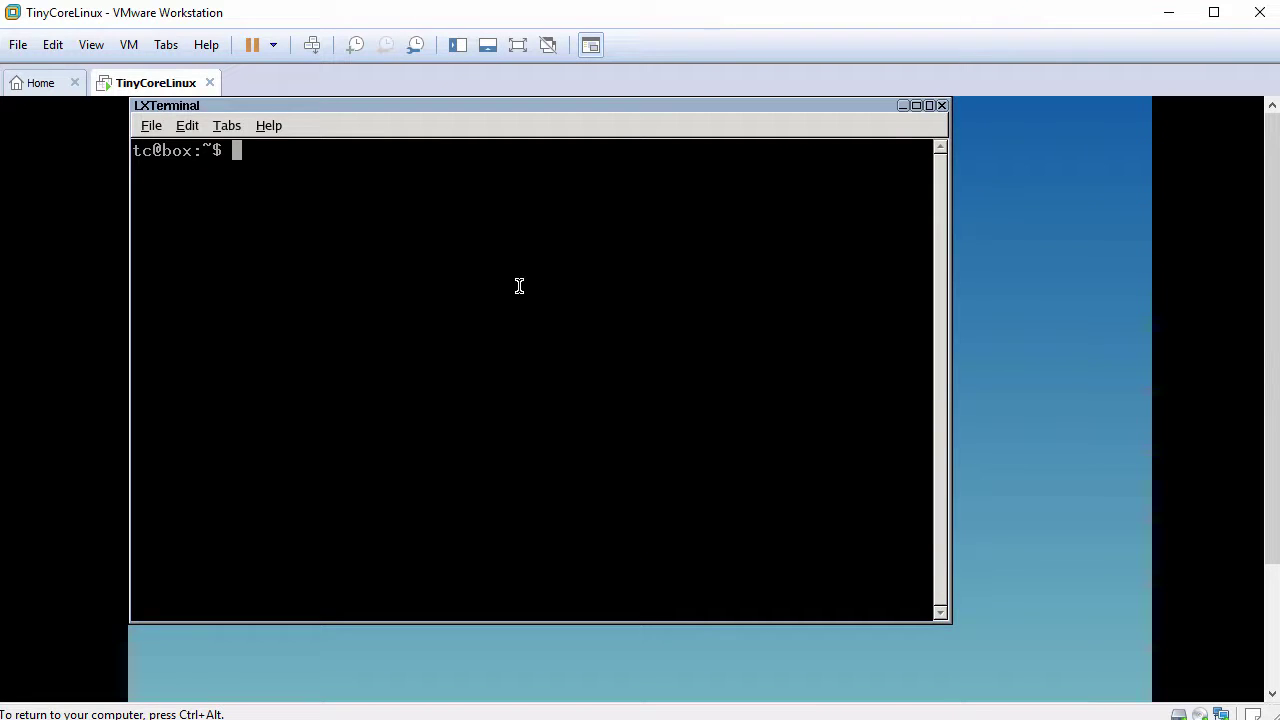
text(whoami)
key(Return)
- Install nano, firefox-ESR and xfe with tce-load -wi, and clear the terminal
text(tc)
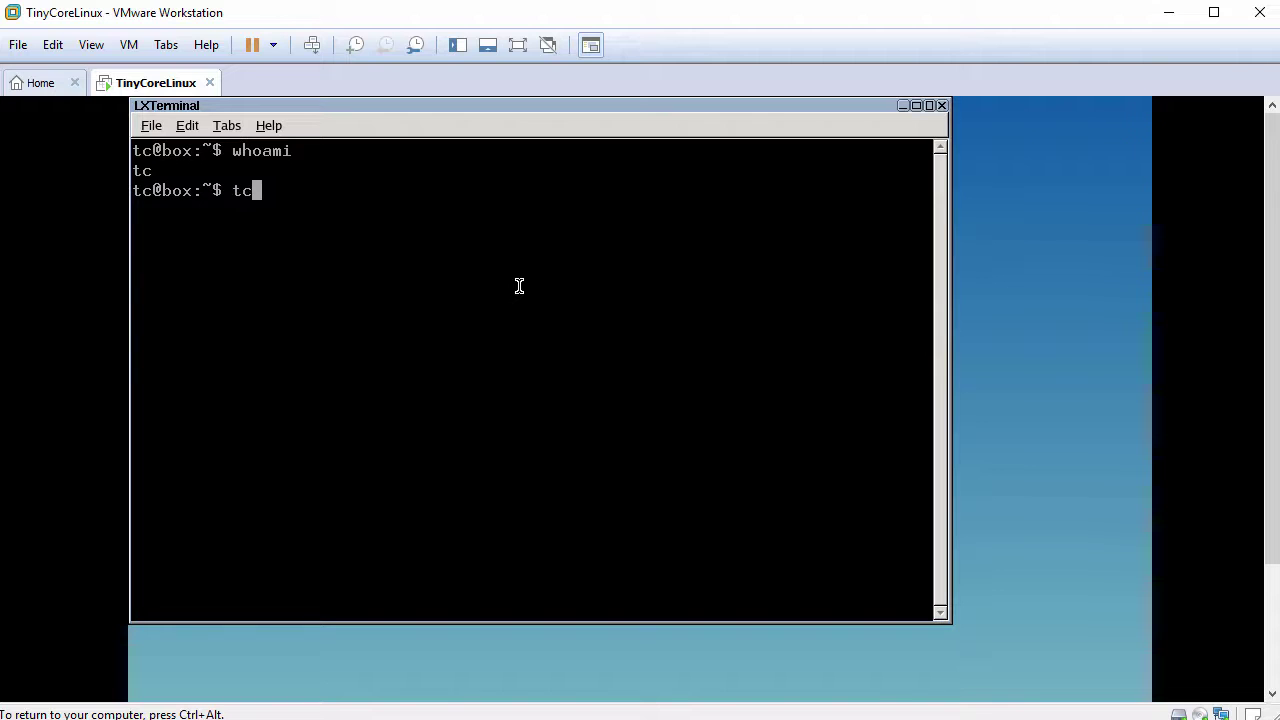
text(e-load -wi nano fi)
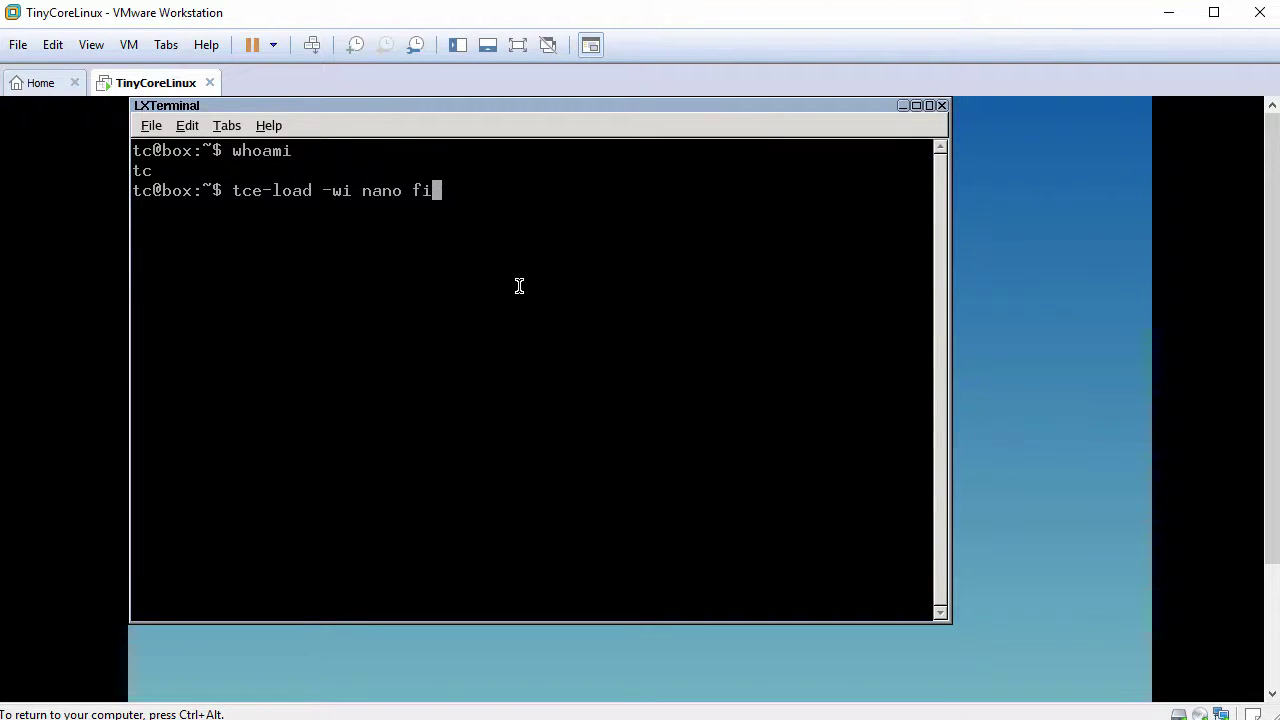
text(refox-ESR xfe)
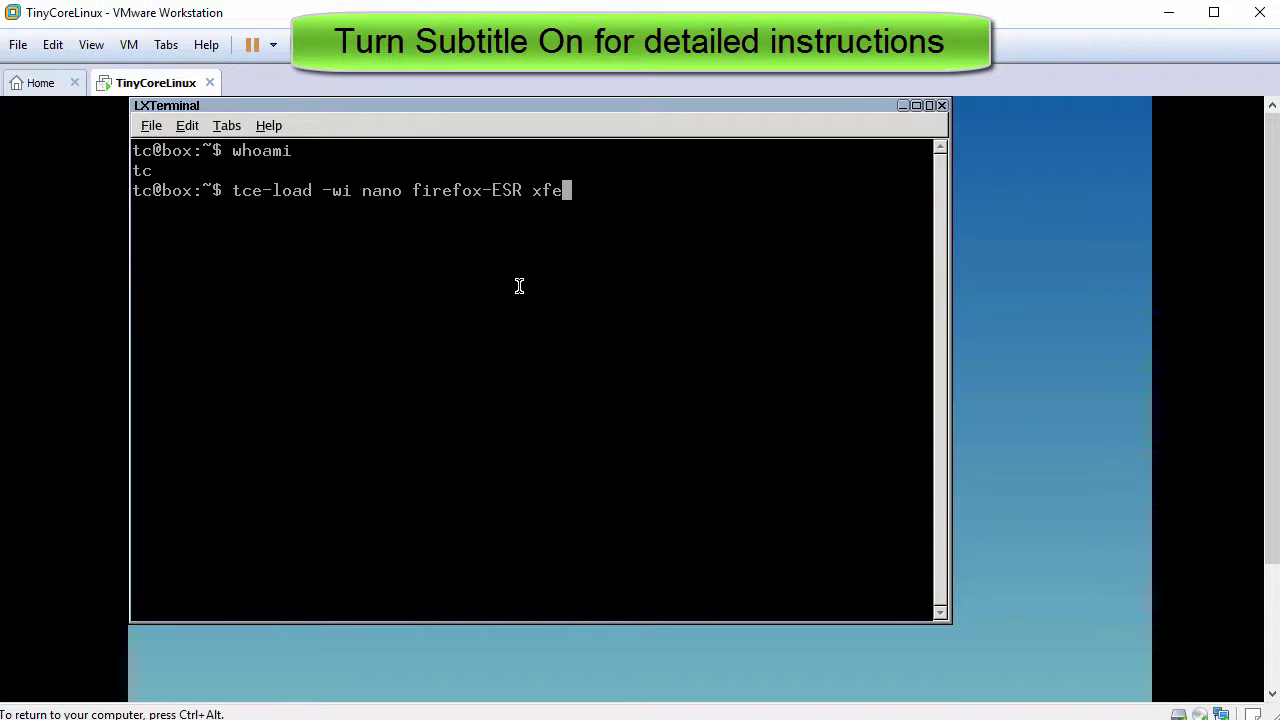
key(Return)
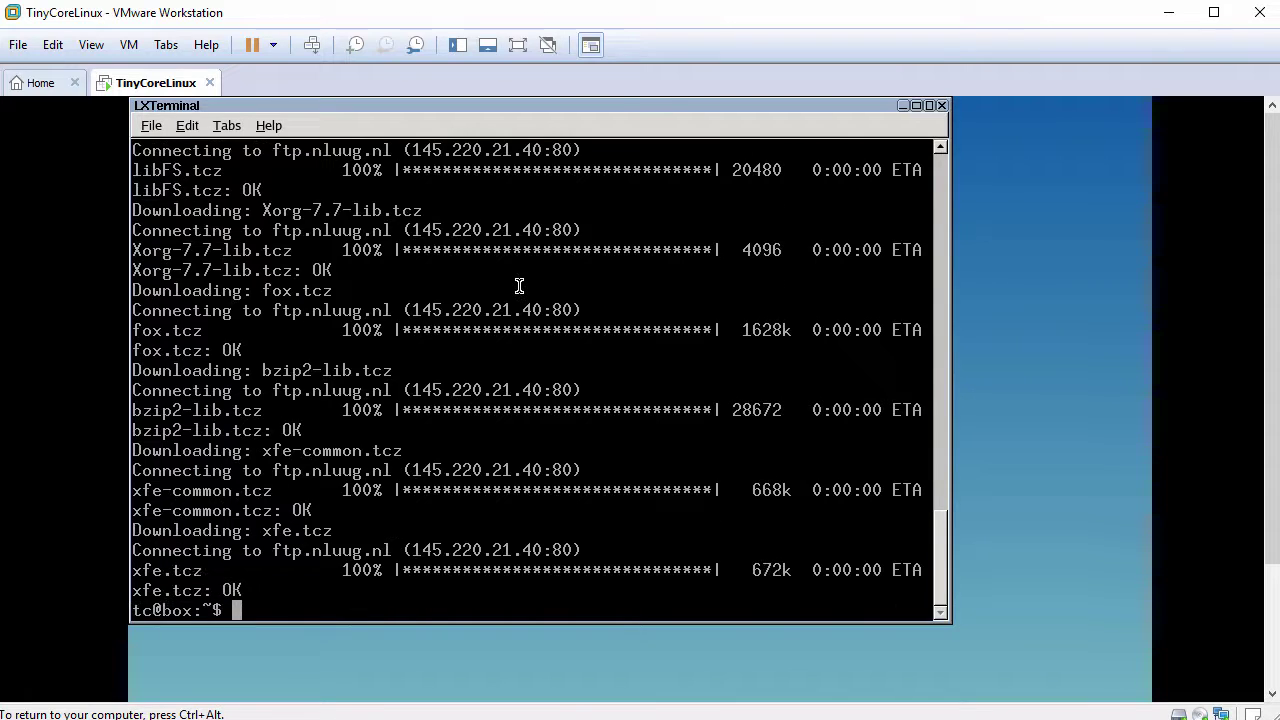
key(Return)
text(clear)
key(Return)
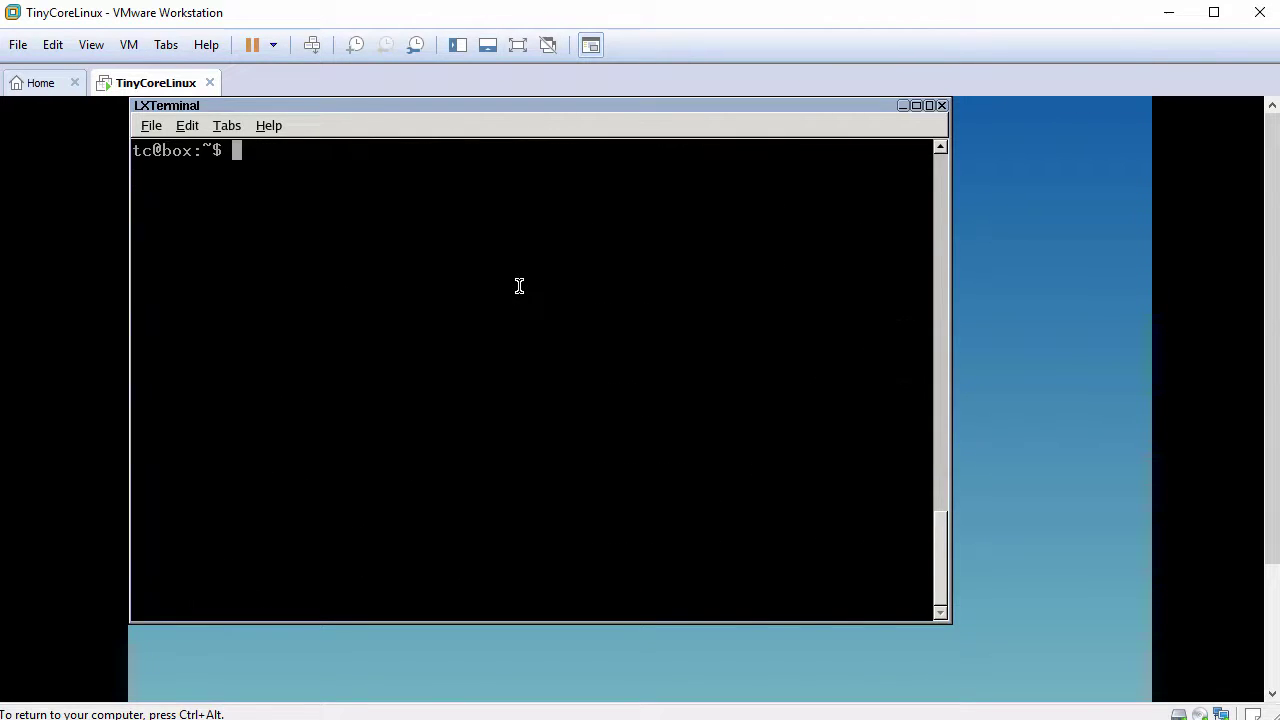
key(Return)
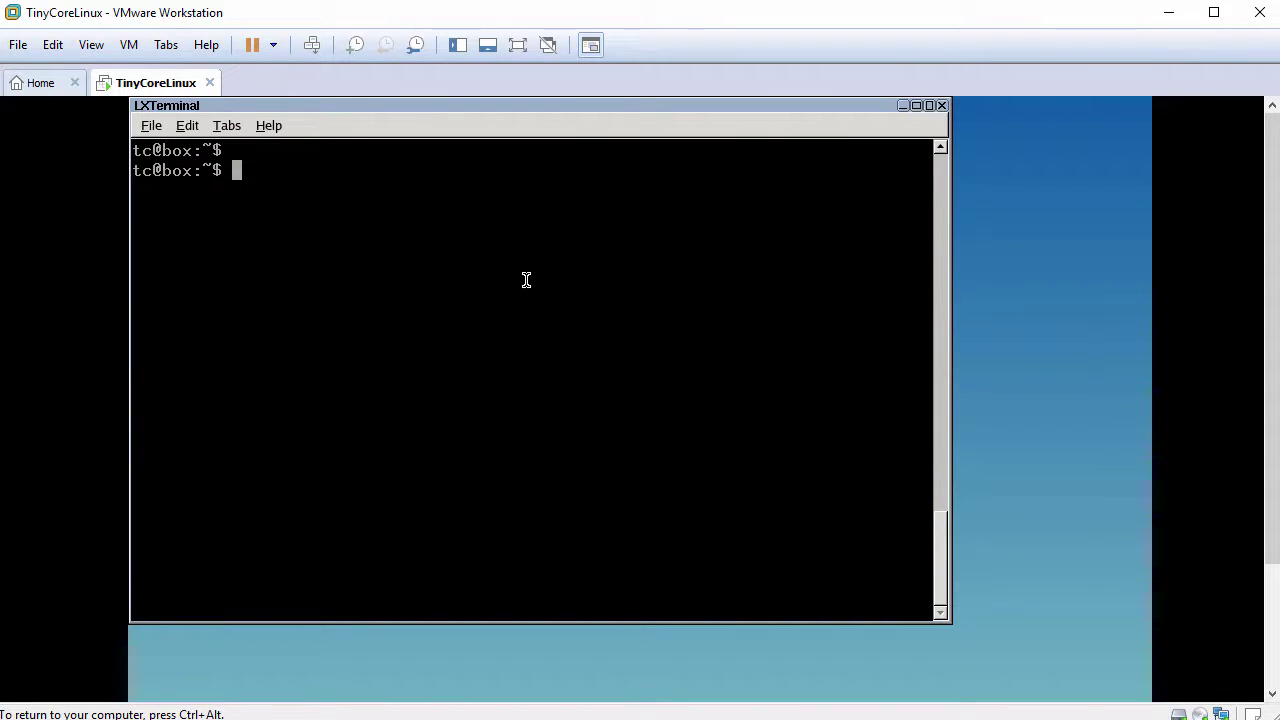
- Launch firefox-ESR, make it the default browser, and move its window toward the upper part of the desktop
right_click(990, 219)
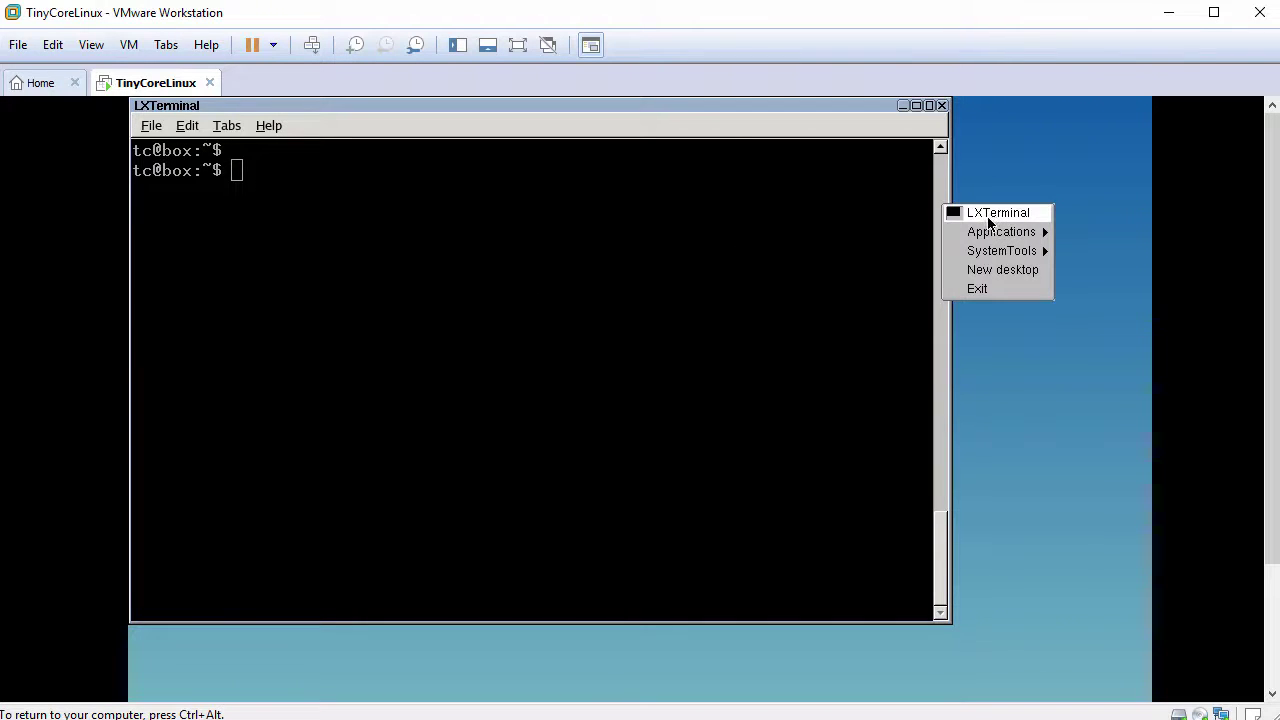
mouse_move(988, 233)
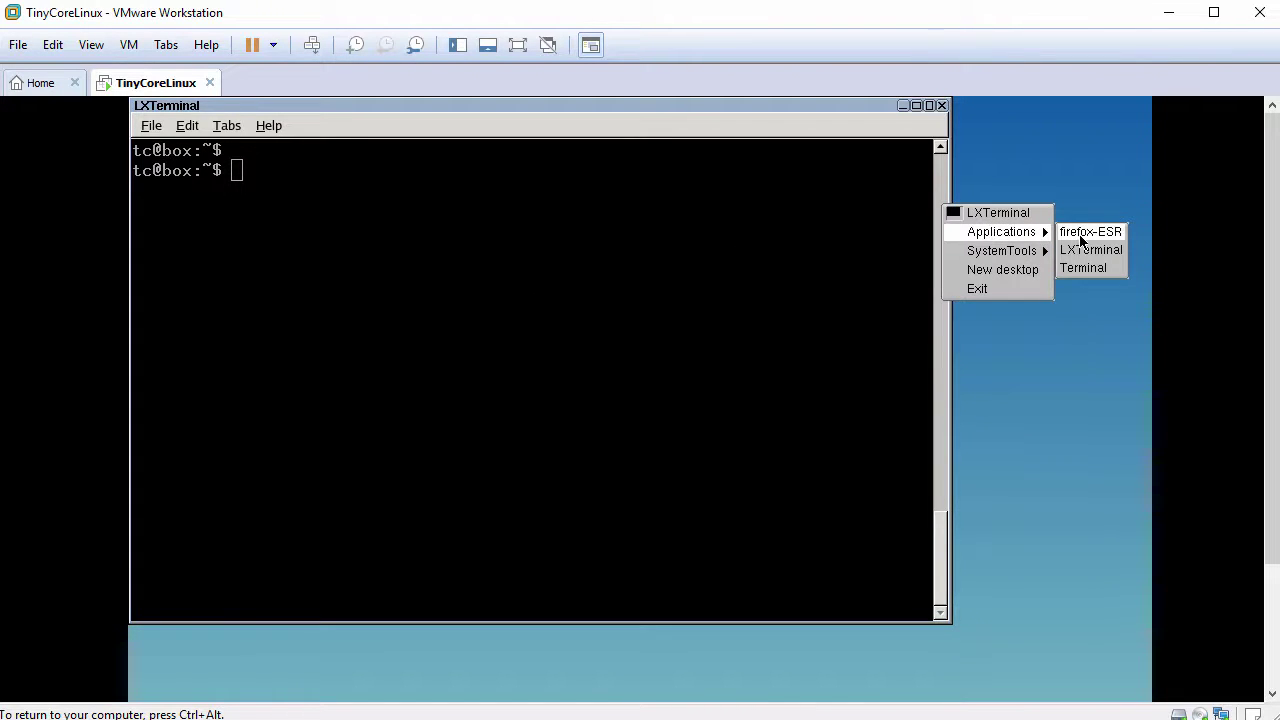
click(1082, 236)
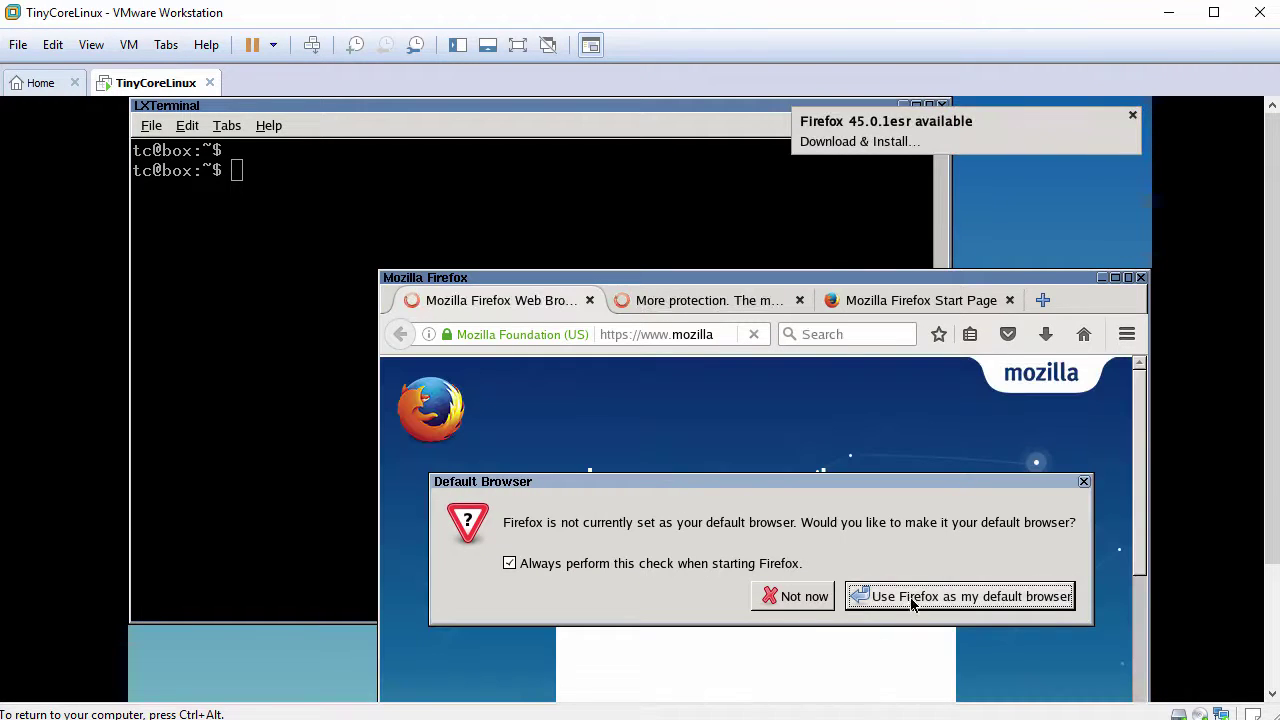
click(913, 597)
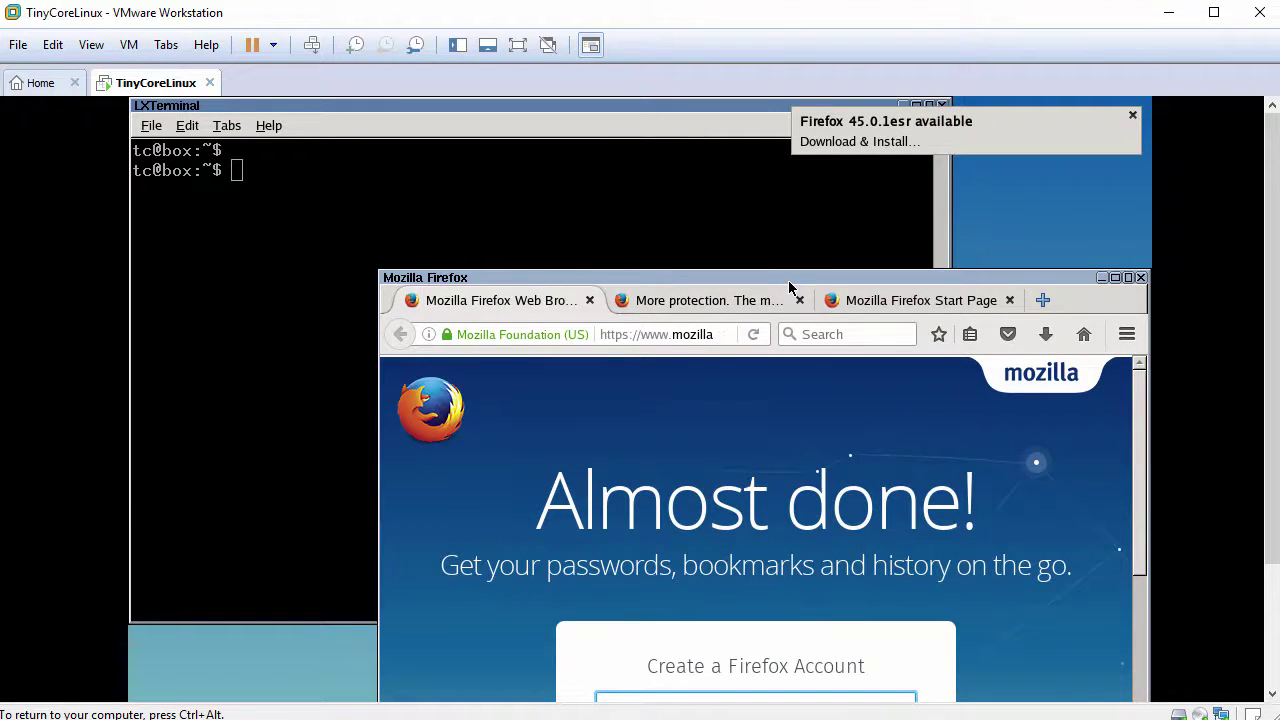
drag(790, 282, 651, 171)
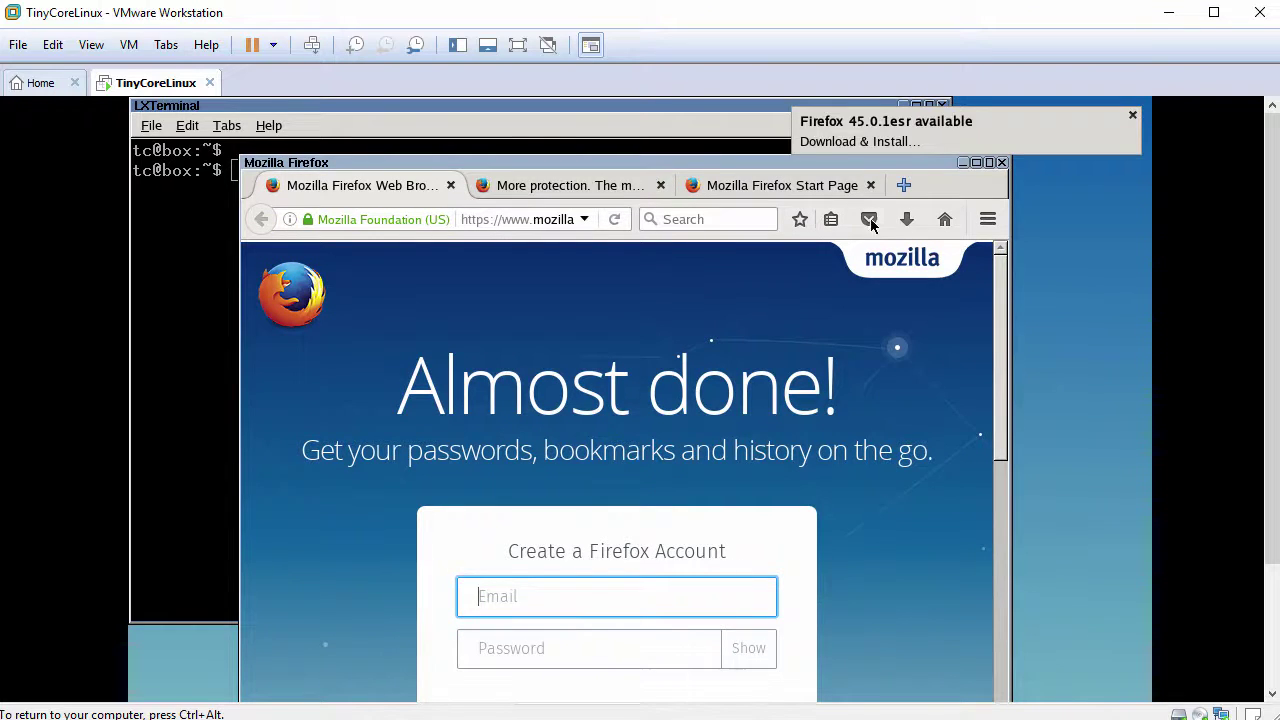
- Close Firefox with all its tabs and dismiss the Firefox update notification
click(1001, 162)
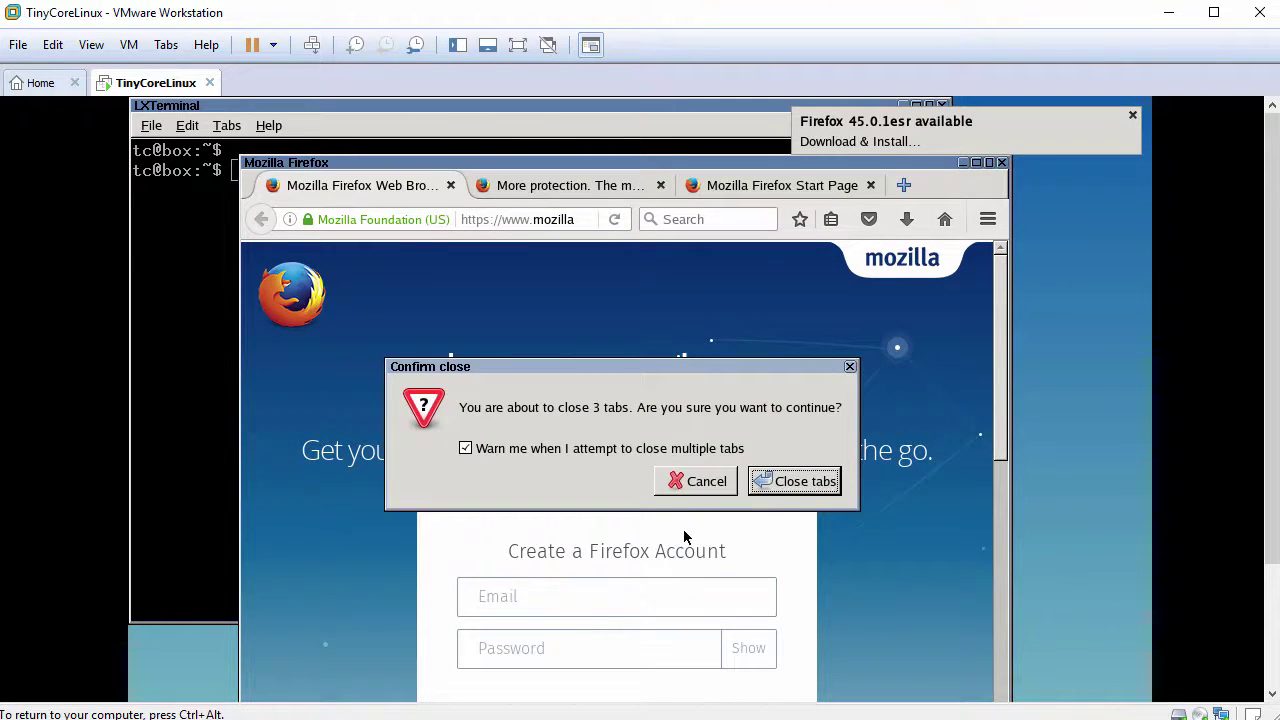
click(765, 481)
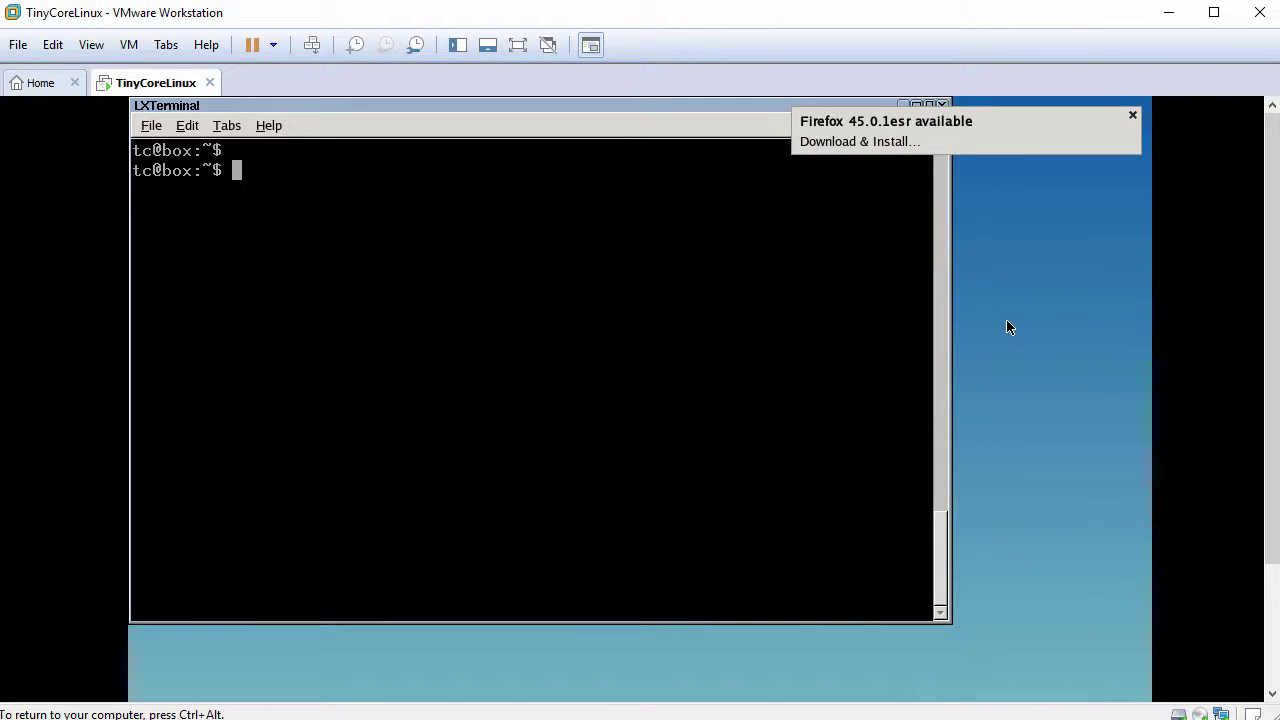
click(1132, 115)
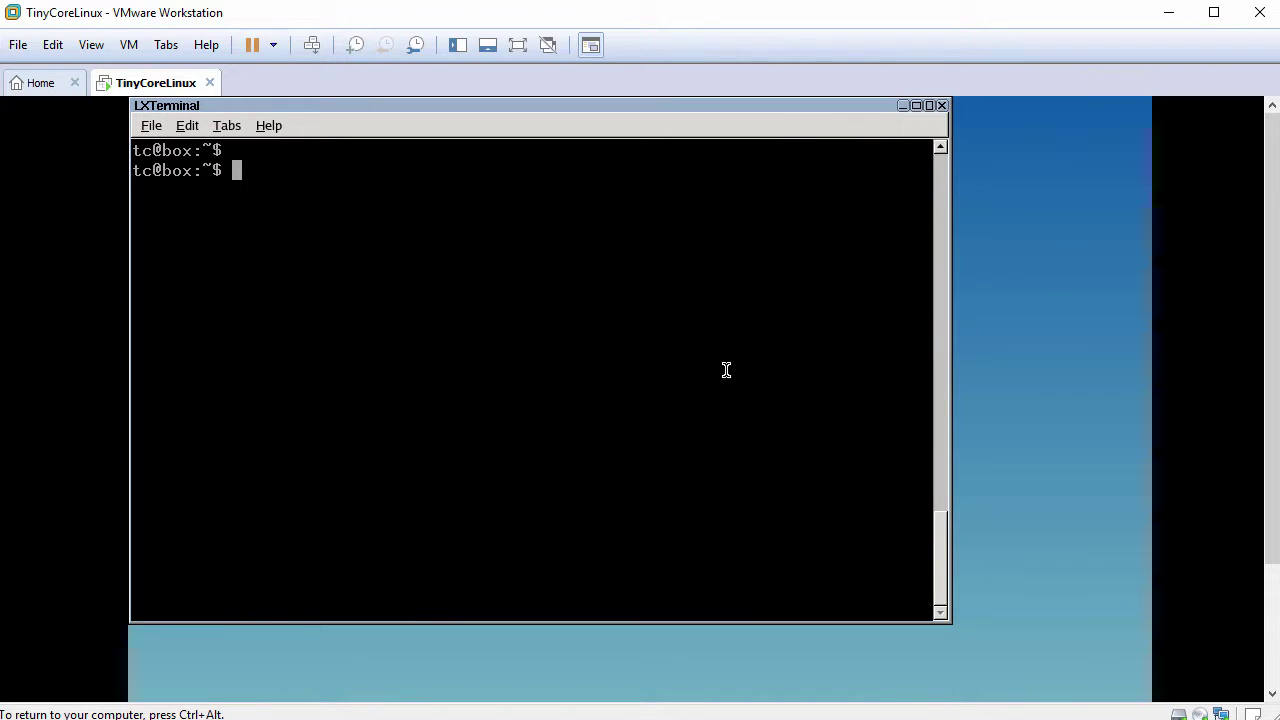
- Install the OpenSSH extension from the terminal with tce-load -wi openssh
key(Return)
text(tc)
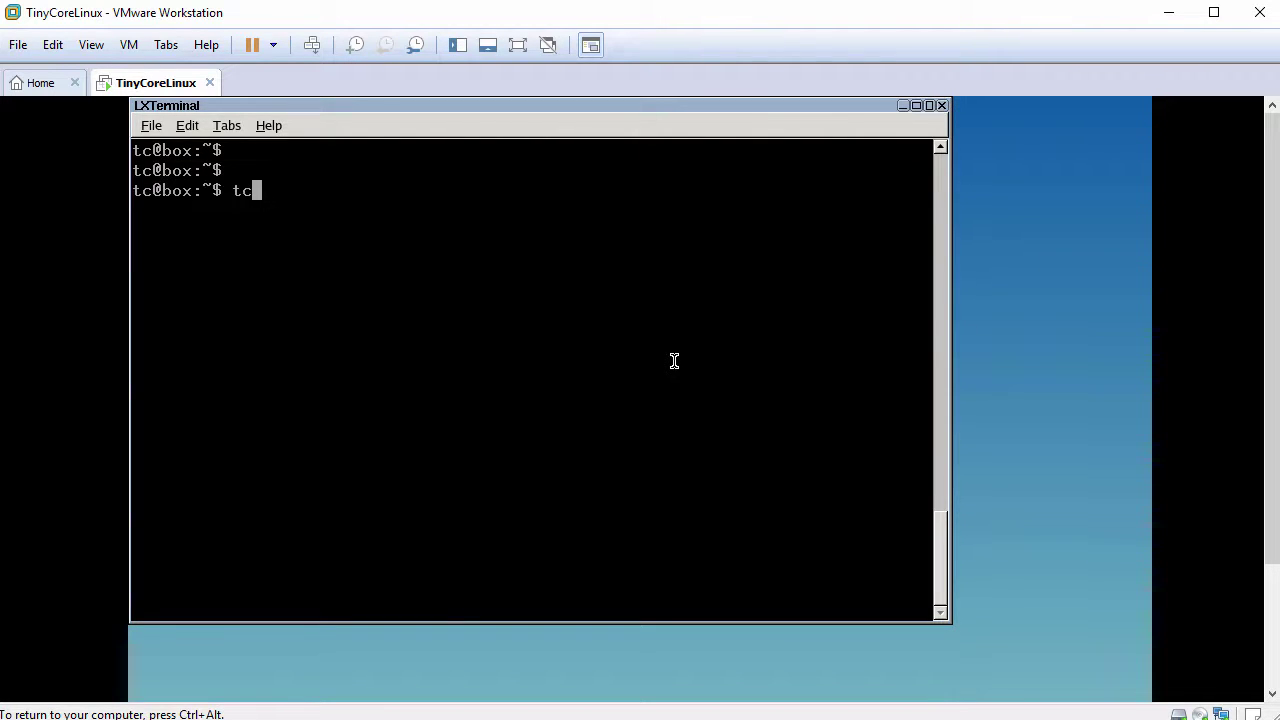
text(e-load -wi openssh)
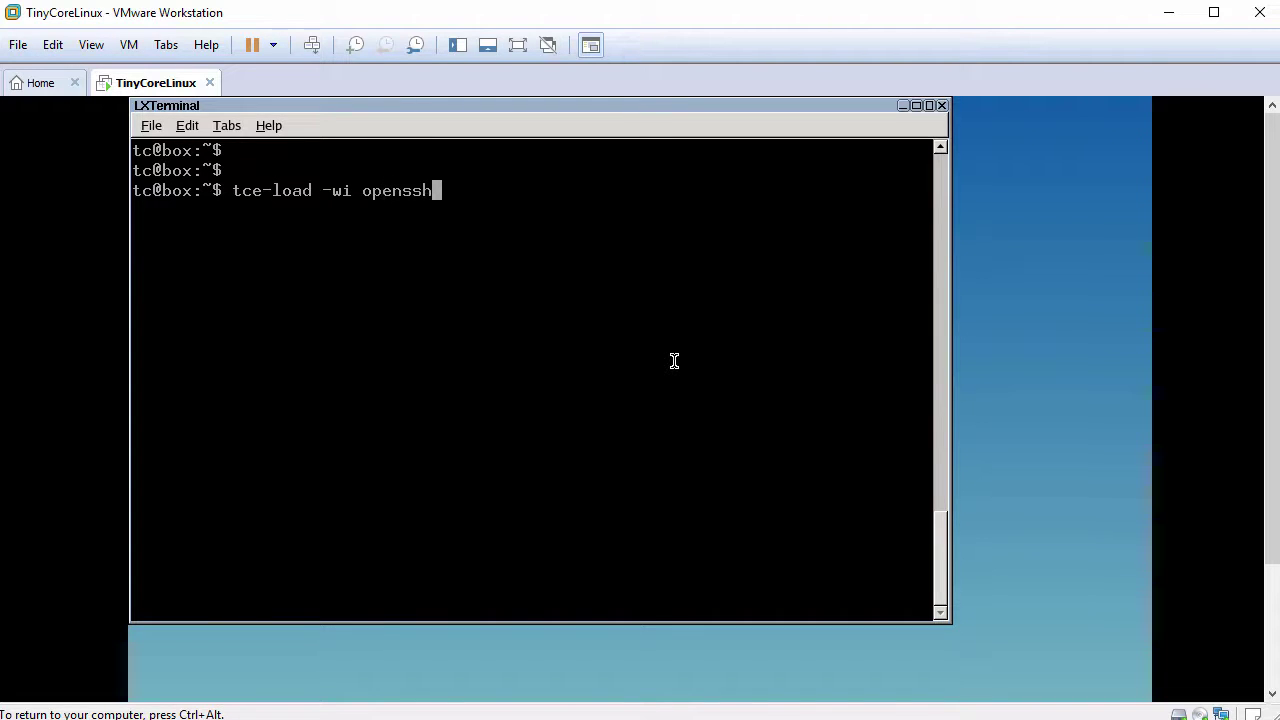
key(Return)
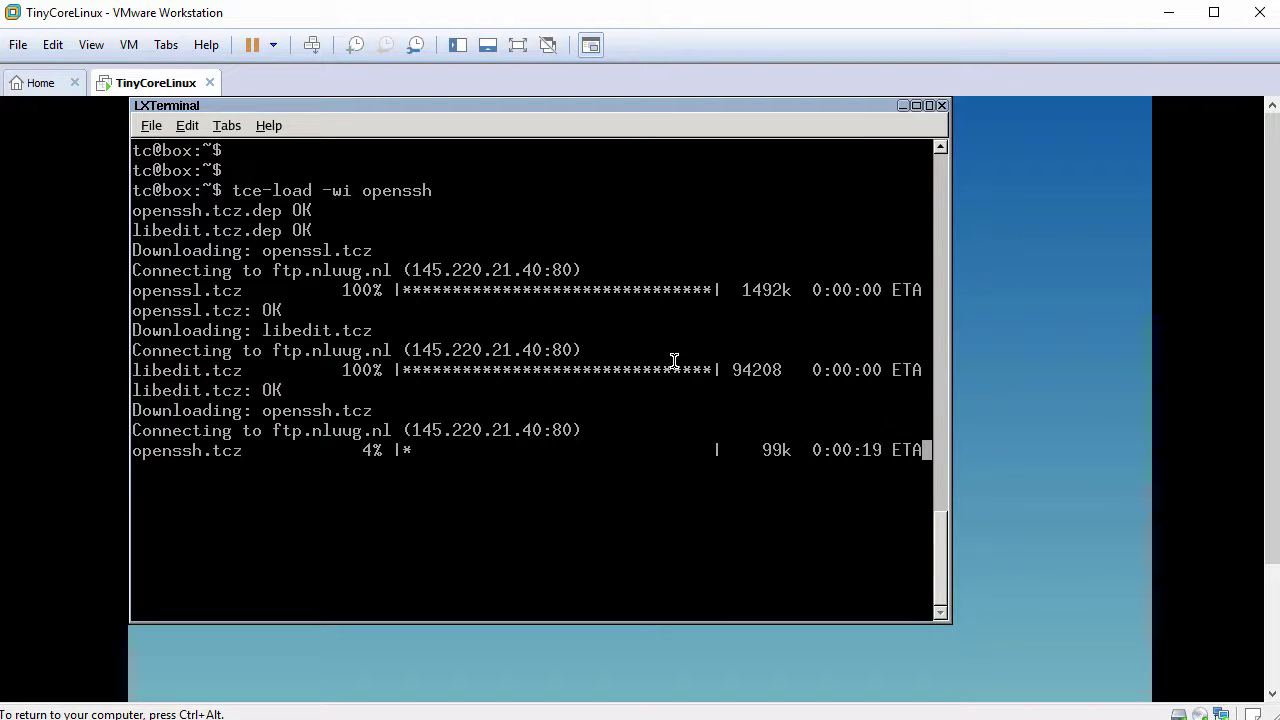
key(Return)
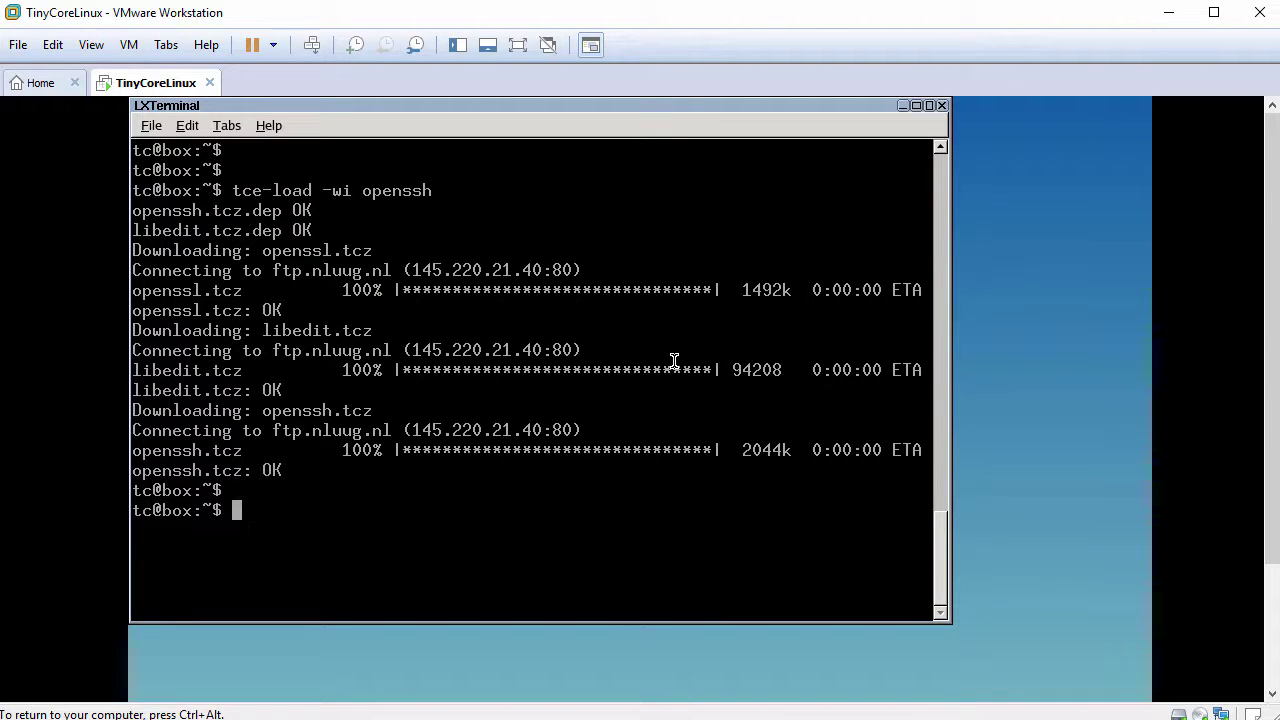
- List the listening TCP ports with netstat -ntlp, then clear the terminal
text(netstat -ntlp)
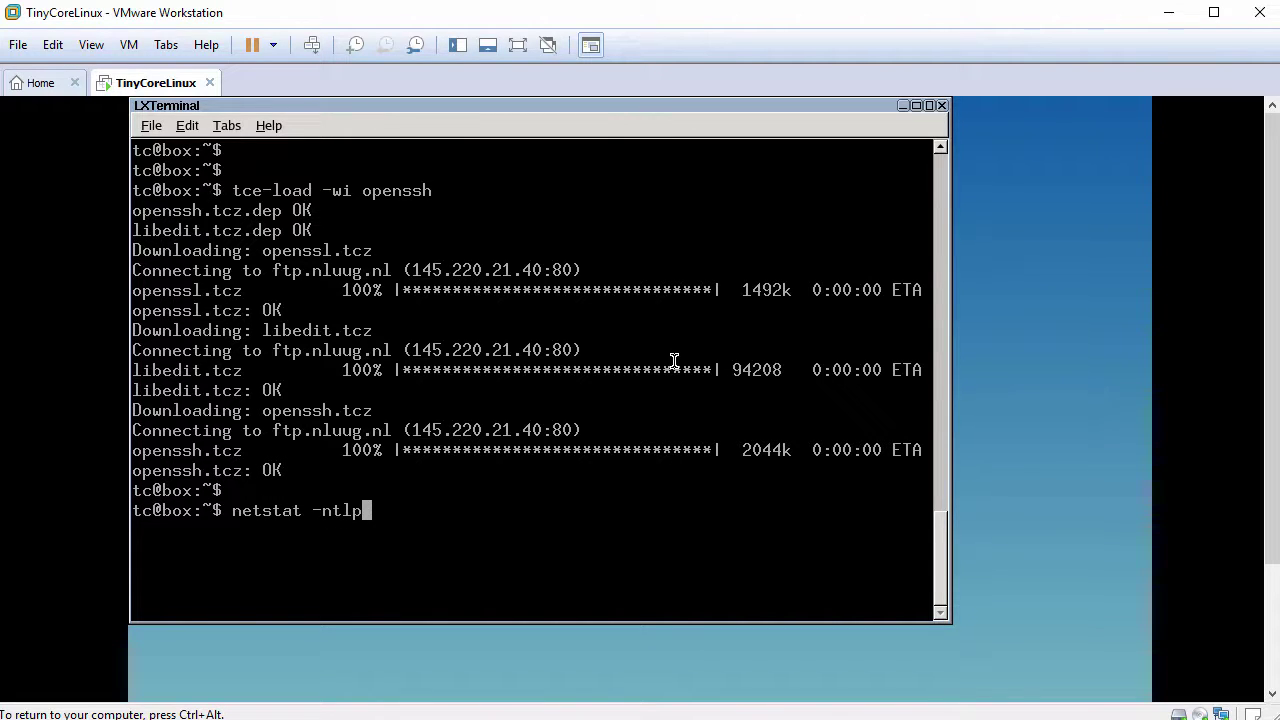
key(Return)
key(Return)
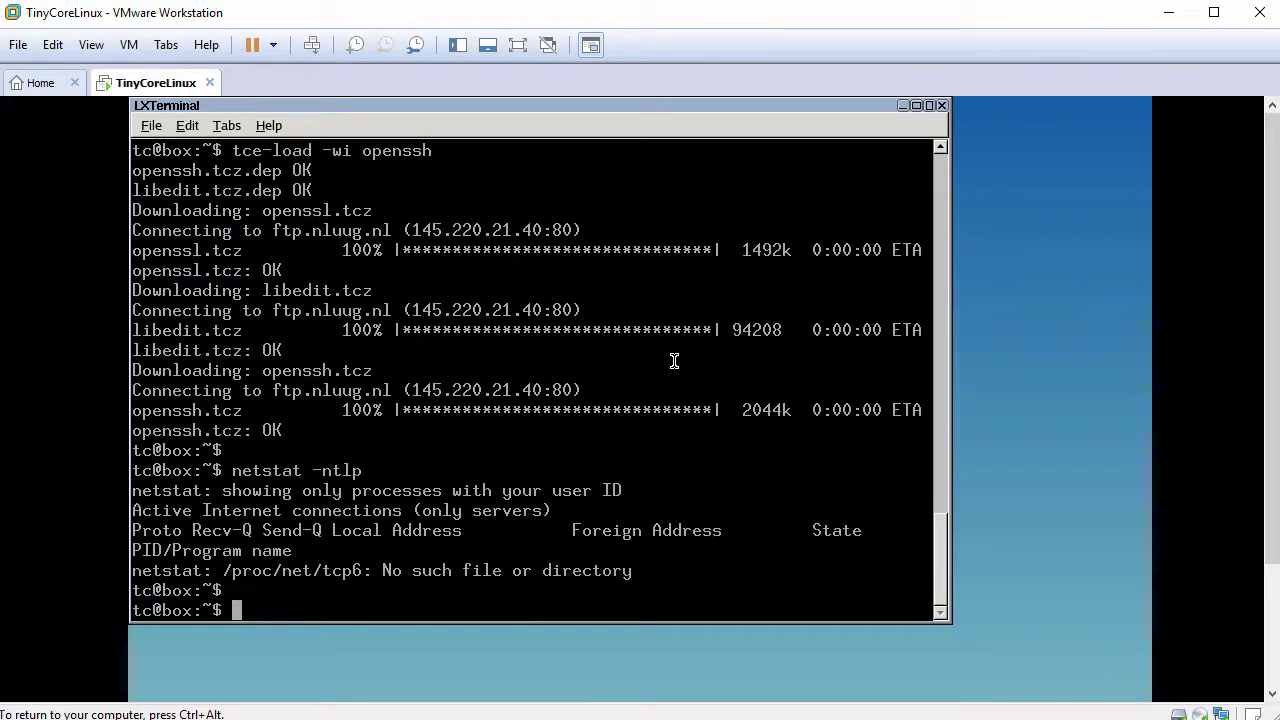
text(clear)
key(Return)
key(Return)
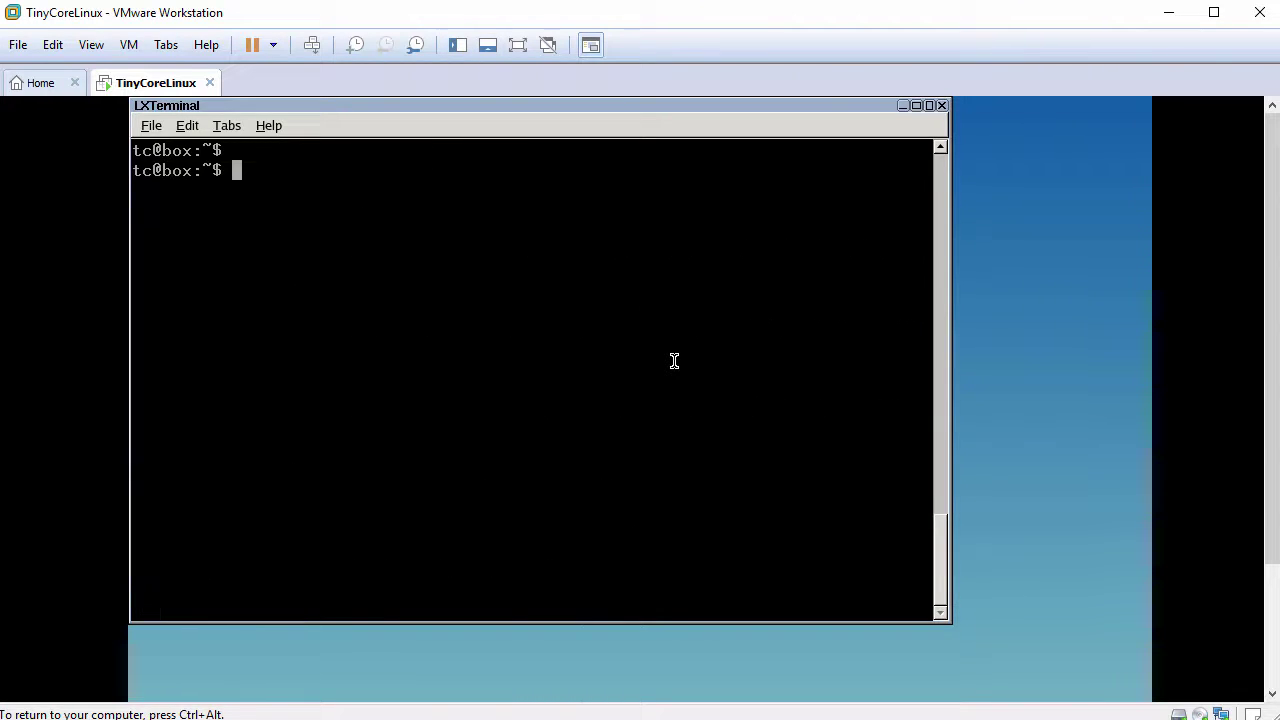
- Start the SSH service with sudo /usr/local/etc/init.d/openssh start
text(sudo /usr/local/etc/)
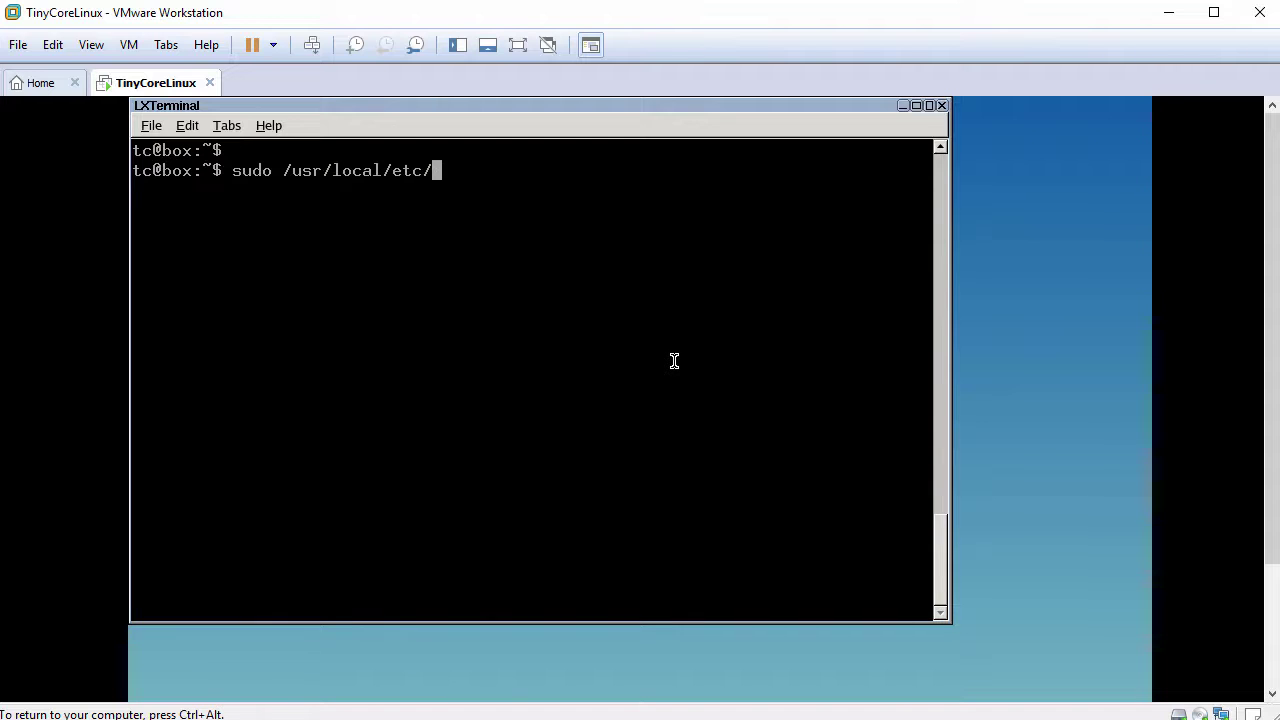
text(init.d/openssh s)
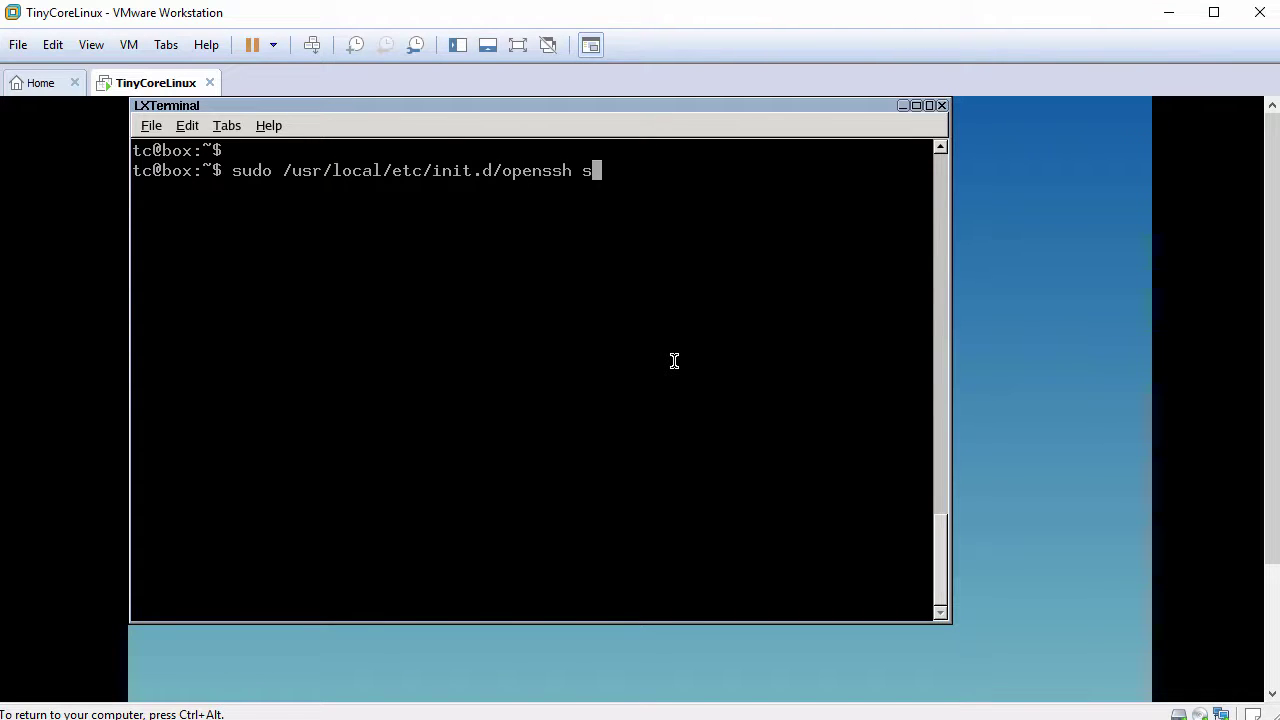
text(tart)
key(Return)
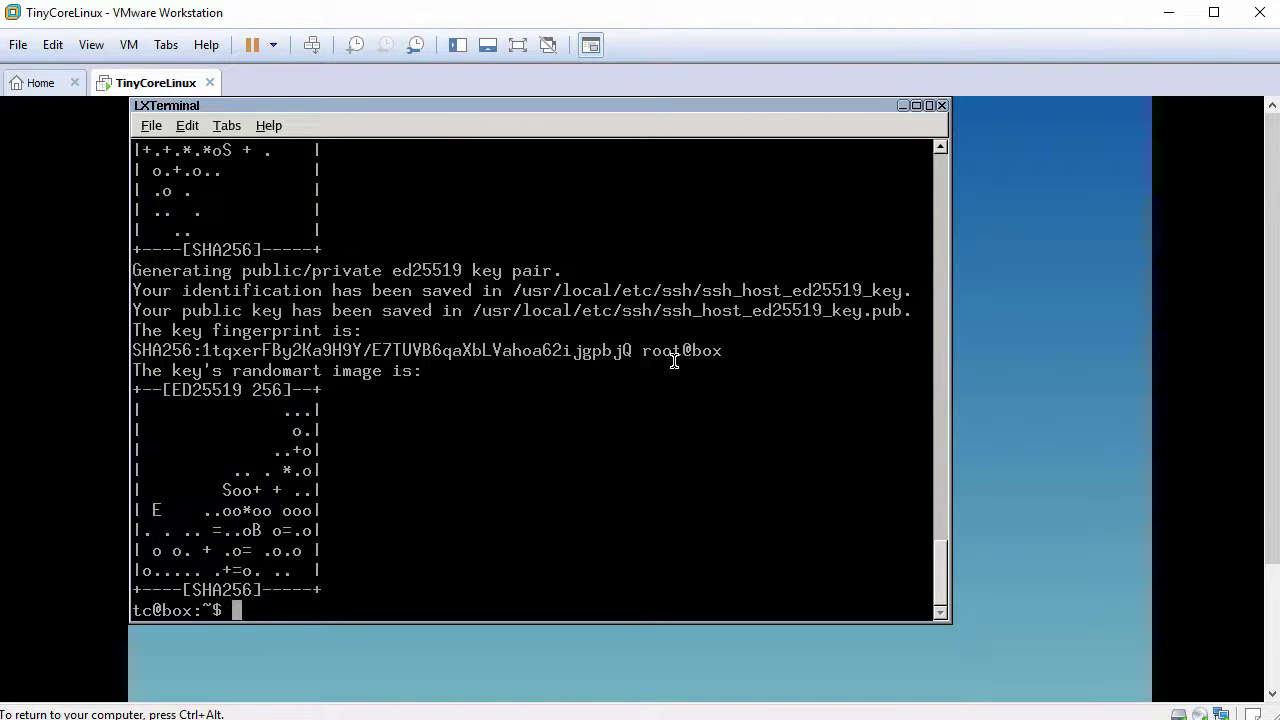
- Begin entering a command that starts with "n" at a fresh terminal prompt
key(Return)
text(n)
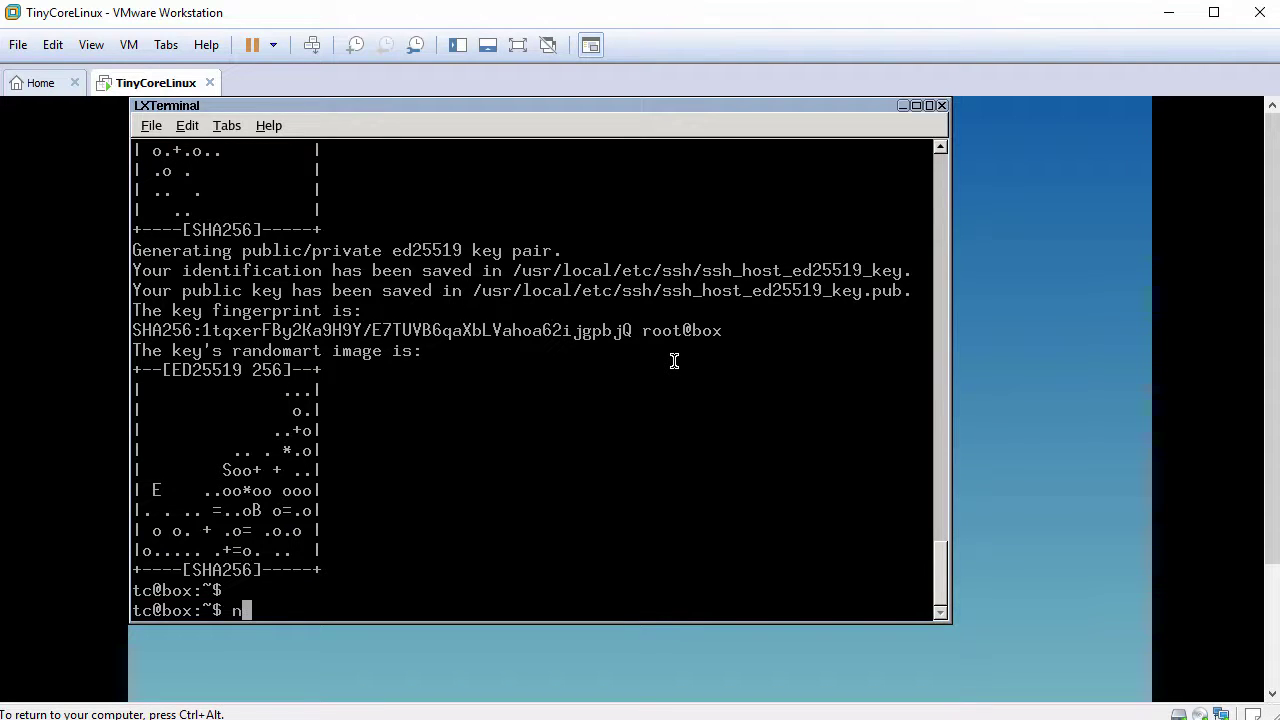